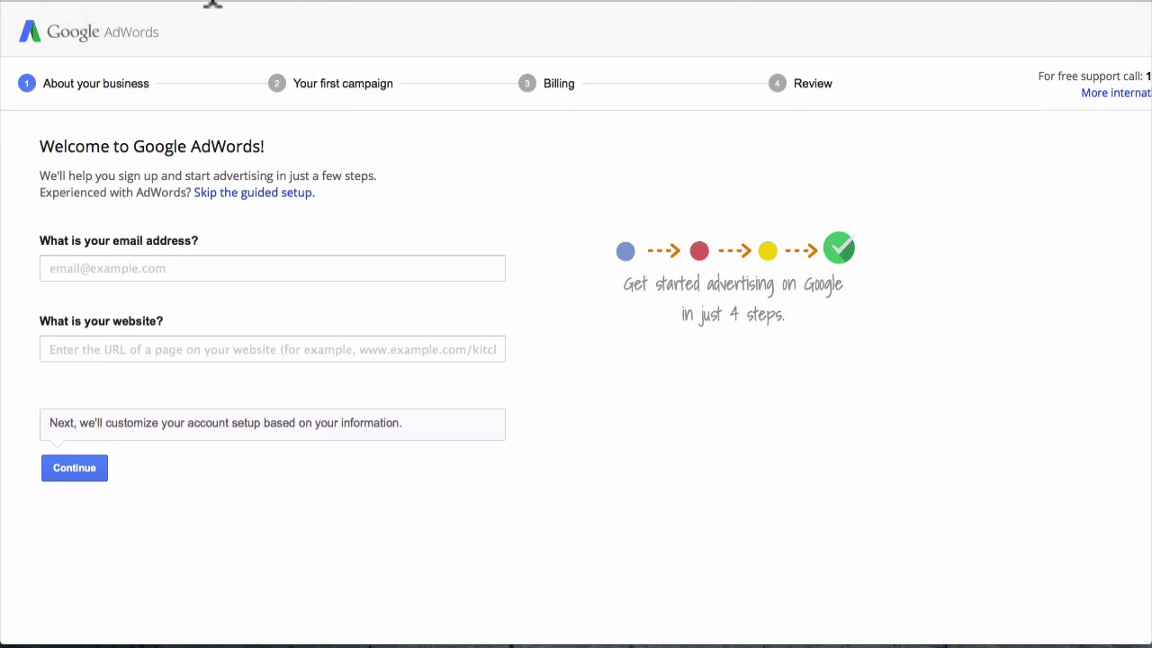
Search for new keyword and ad group ideas in Keyword Planner using "sephora" as the product or service
{"action": "key", "text": "Return"}
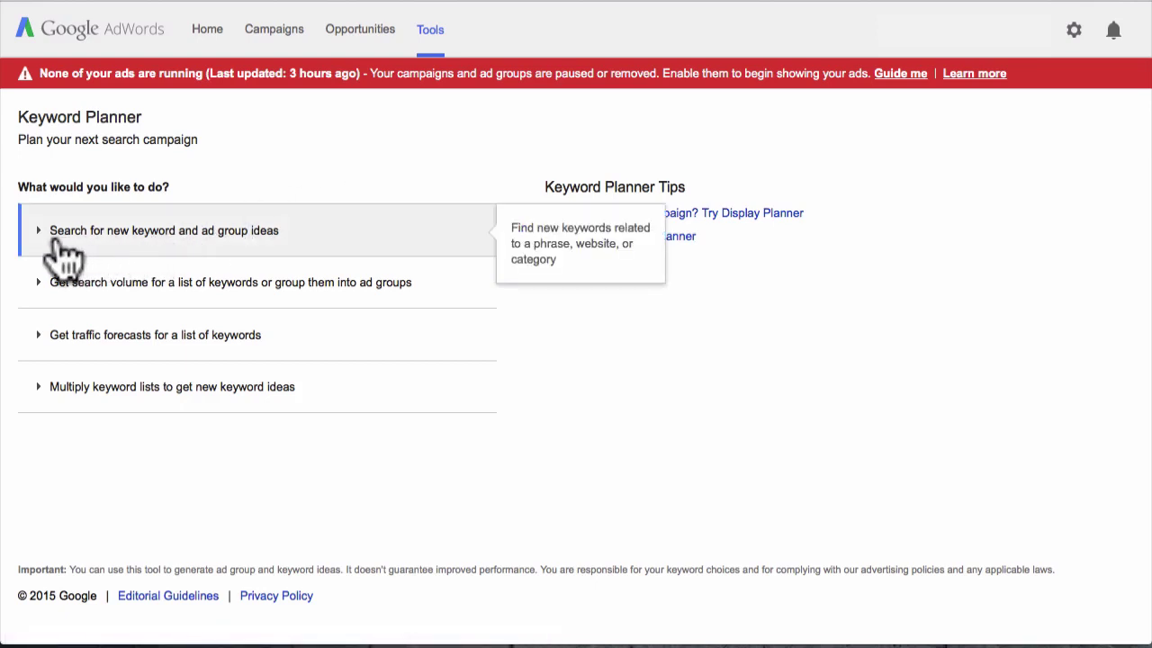
{"action": "left_click", "coordinate": [220, 235]}
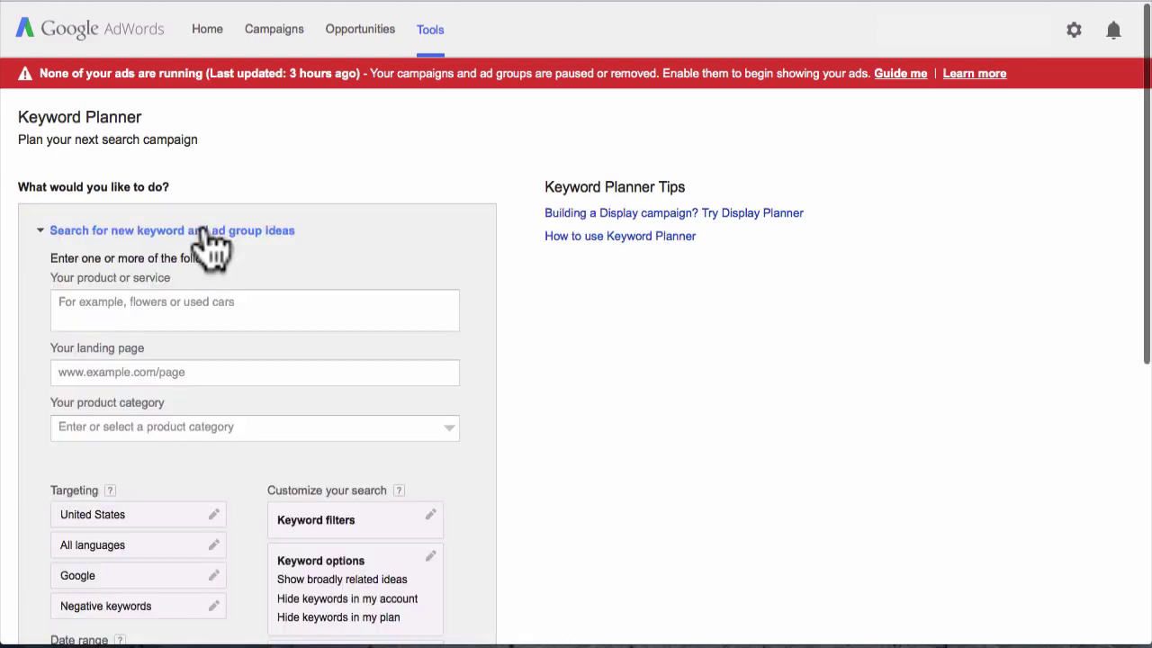
{"action": "scroll", "coordinate": [180, 290], "scroll_direction": "down", "scroll_amount": 1}
{"action": "scroll", "coordinate": [180, 290], "scroll_direction": "down", "scroll_amount": 1}
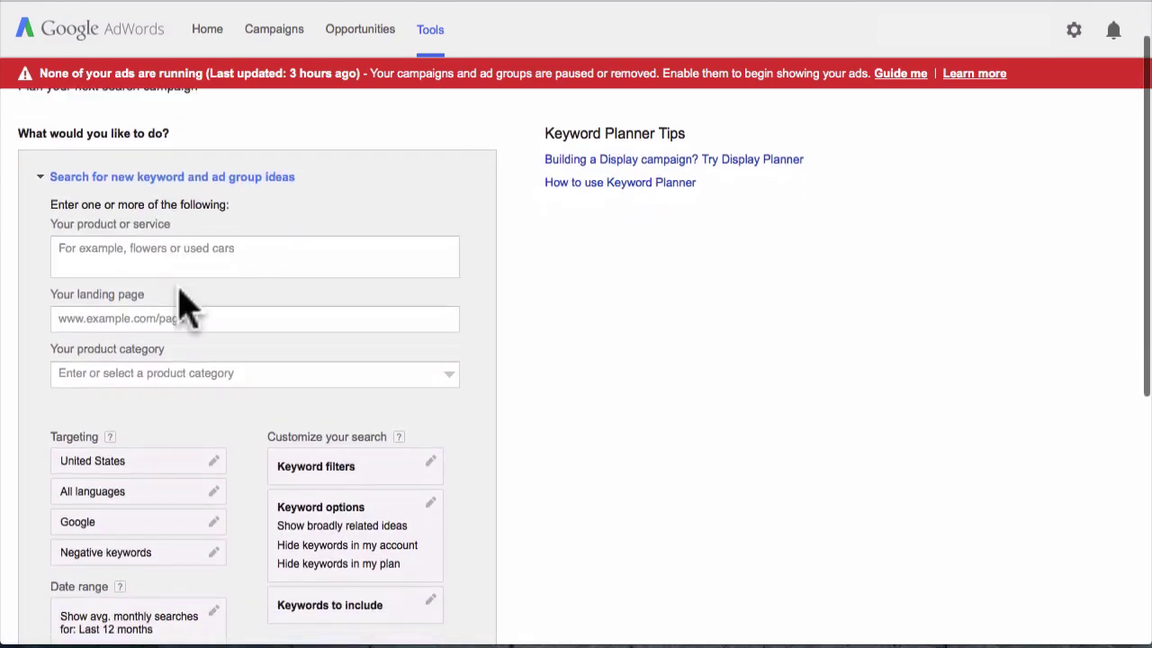
{"action": "left_click", "coordinate": [176, 266]}
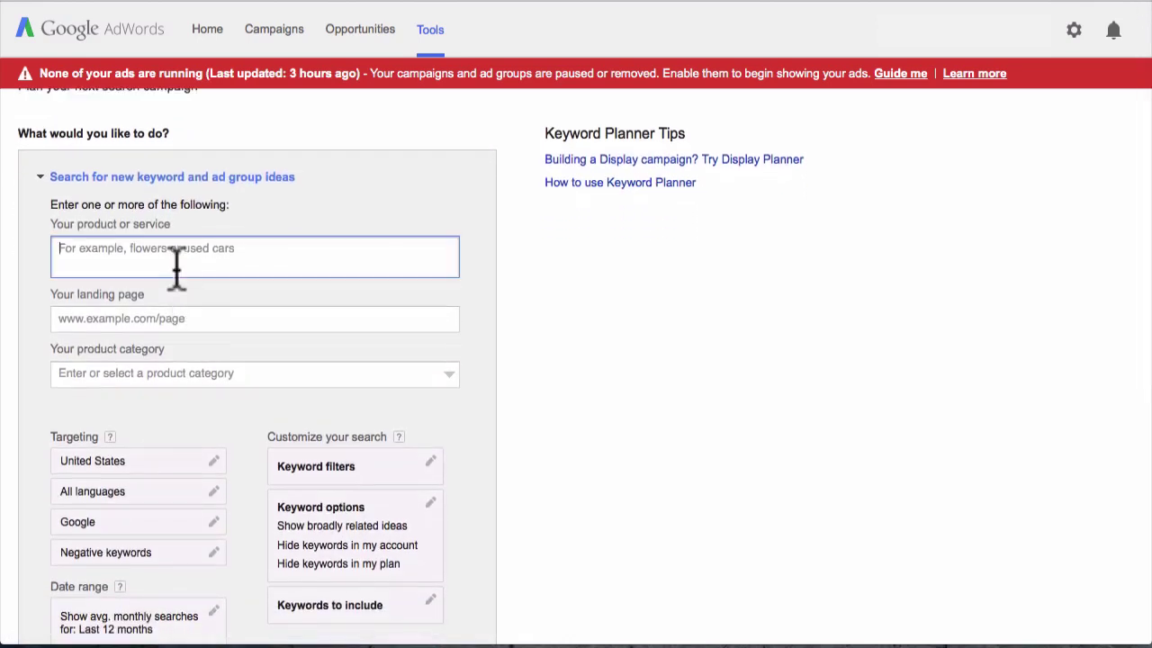
{"action": "type", "text": "sephora"}
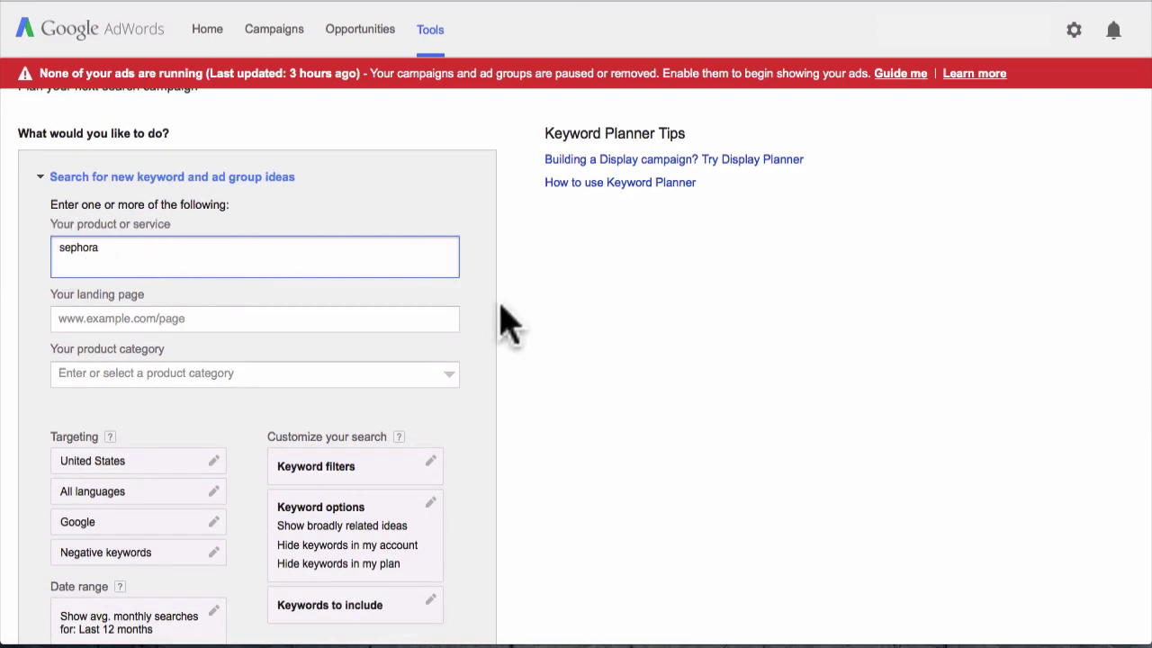
{"action": "scroll", "coordinate": [540, 306], "scroll_direction": "down", "scroll_amount": 4}
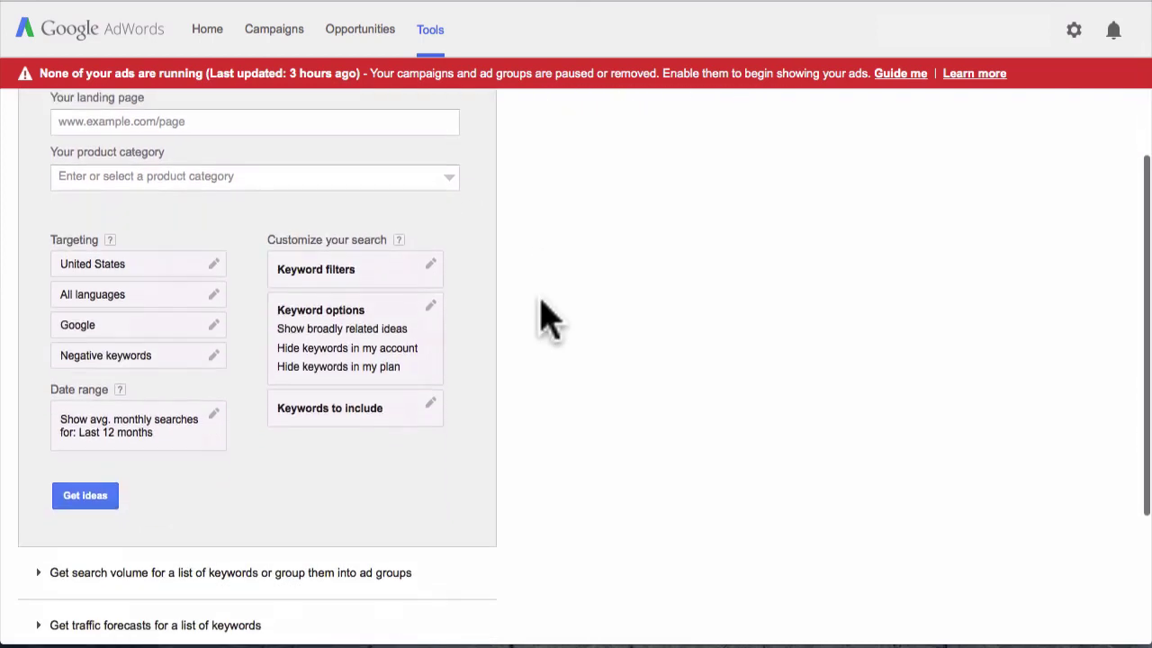
{"action": "left_click", "coordinate": [83, 495]}
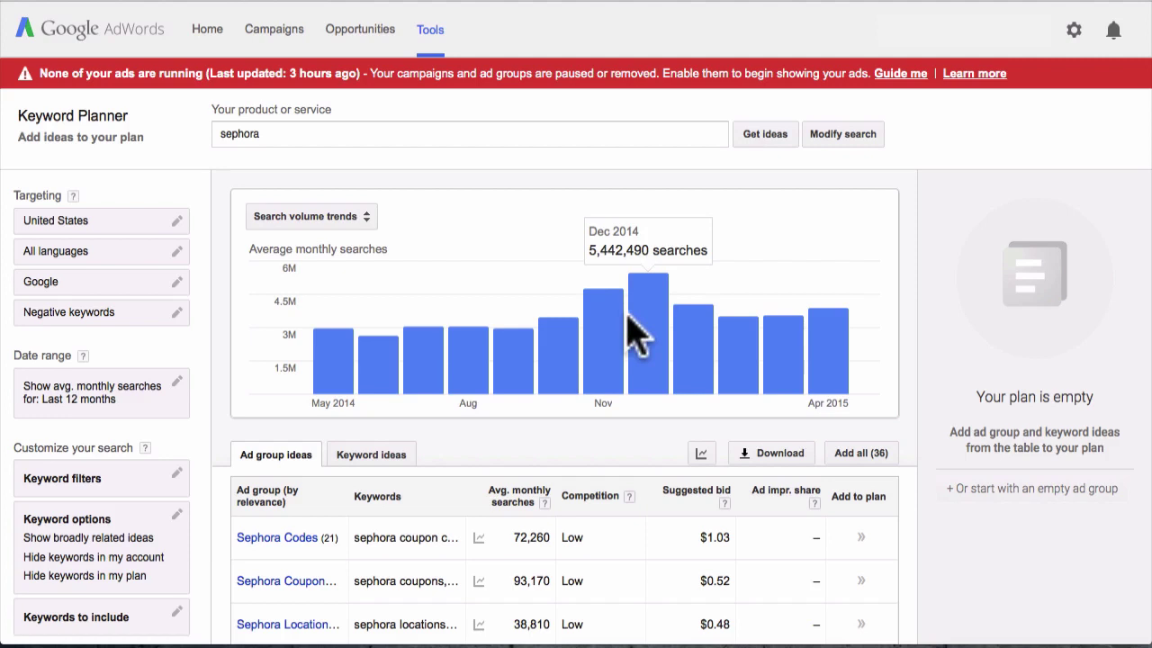
Switch the sephora results from ad group ideas to keyword ideas
{"action": "scroll", "coordinate": [634, 334], "scroll_direction": "down", "scroll_amount": 3}
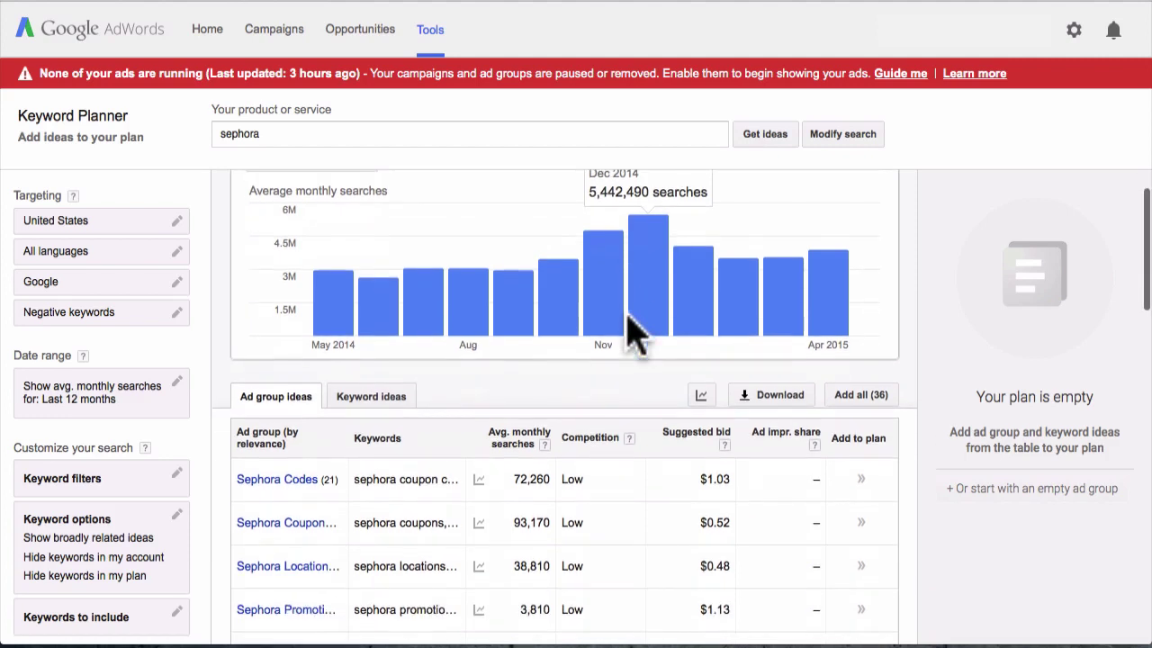
{"action": "scroll", "coordinate": [371, 369], "scroll_direction": "down", "scroll_amount": 1}
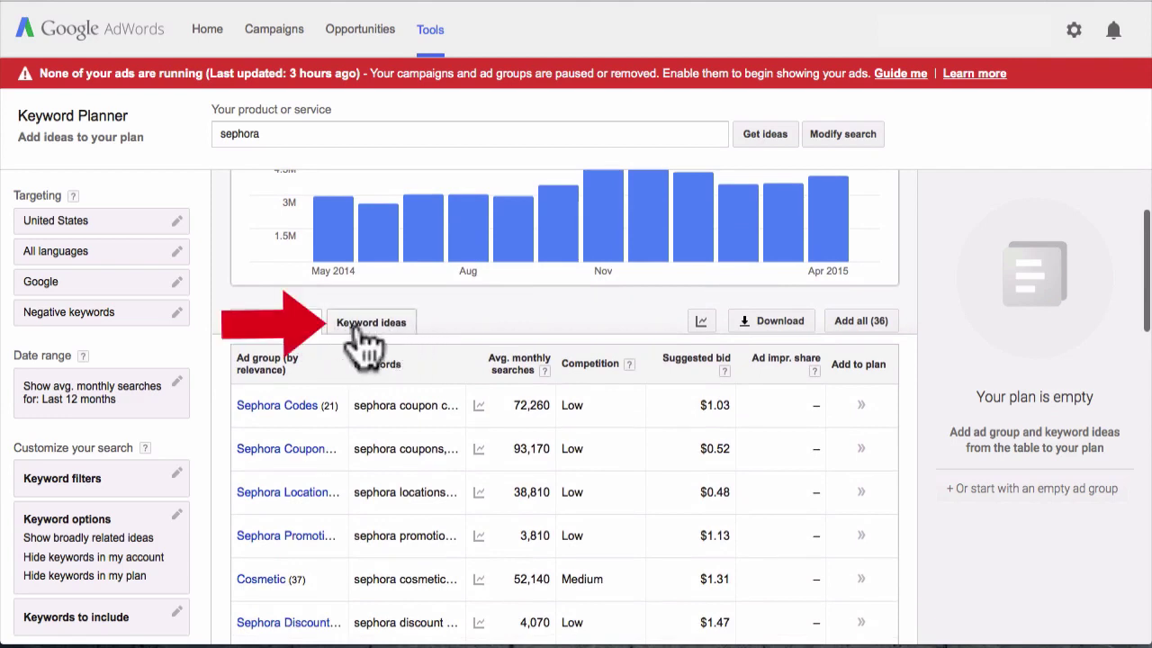
{"action": "left_click", "coordinate": [371, 333]}
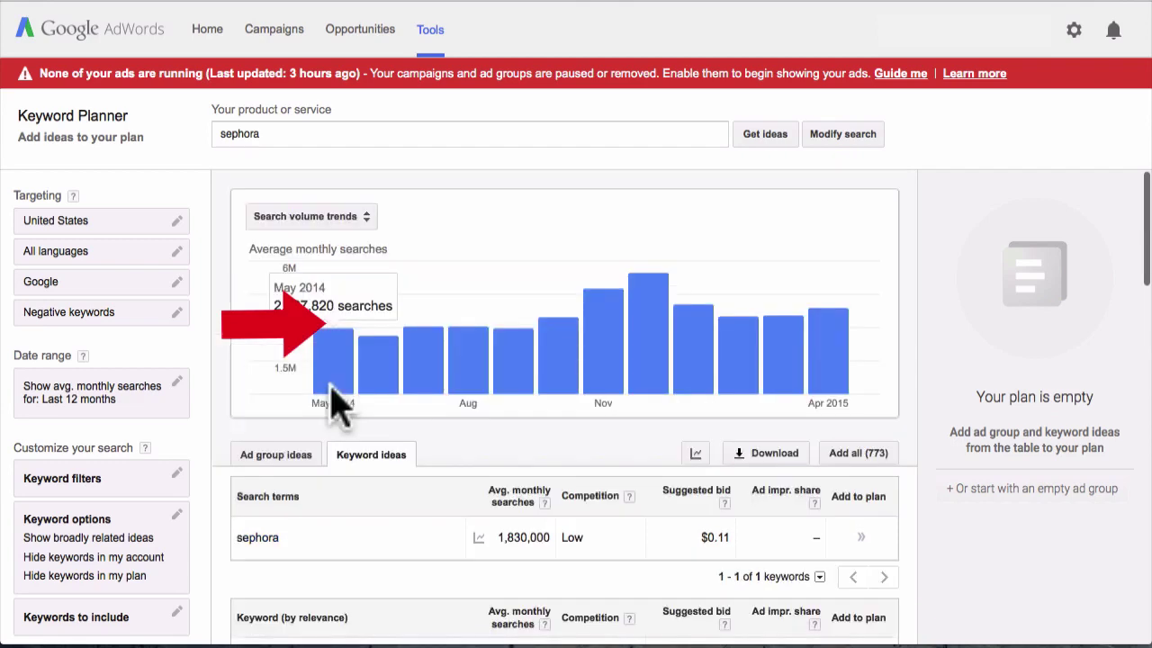
Examine the most relevant keyword ideas for sephora, including coupons, makeup and locations, with their monthly searches and competition
{"action": "scroll", "coordinate": [332, 400], "scroll_direction": "down", "scroll_amount": 3}
{"action": "scroll", "coordinate": [337, 406], "scroll_direction": "down", "scroll_amount": 3}
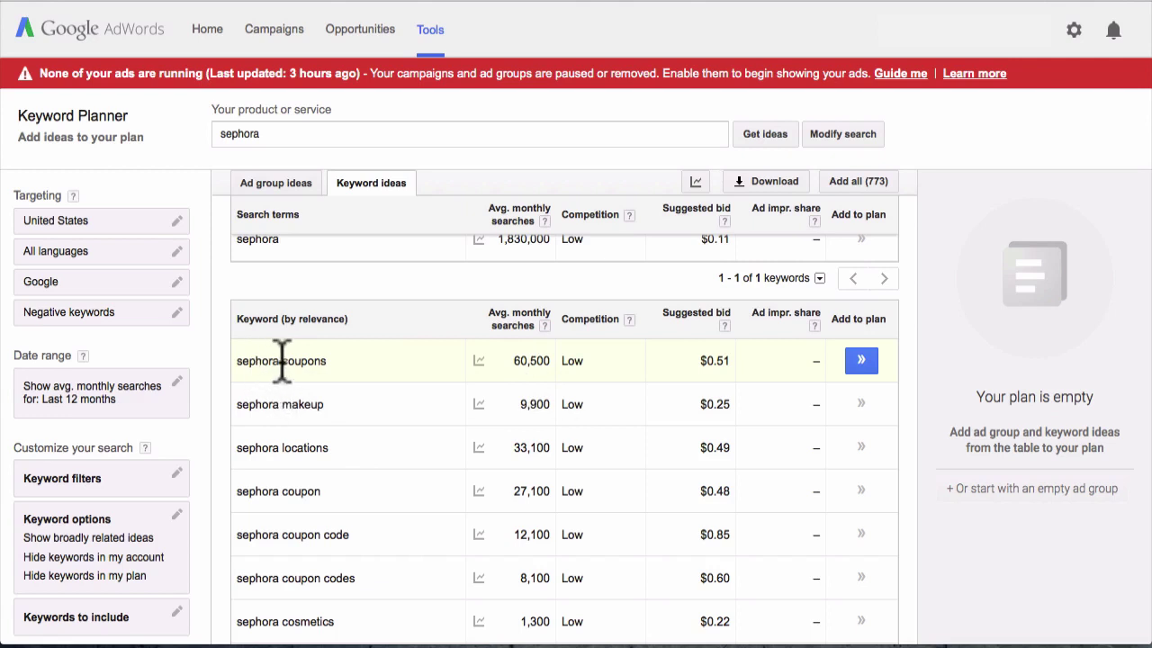
{"action": "scroll", "coordinate": [282, 360], "scroll_direction": "up", "scroll_amount": 1}
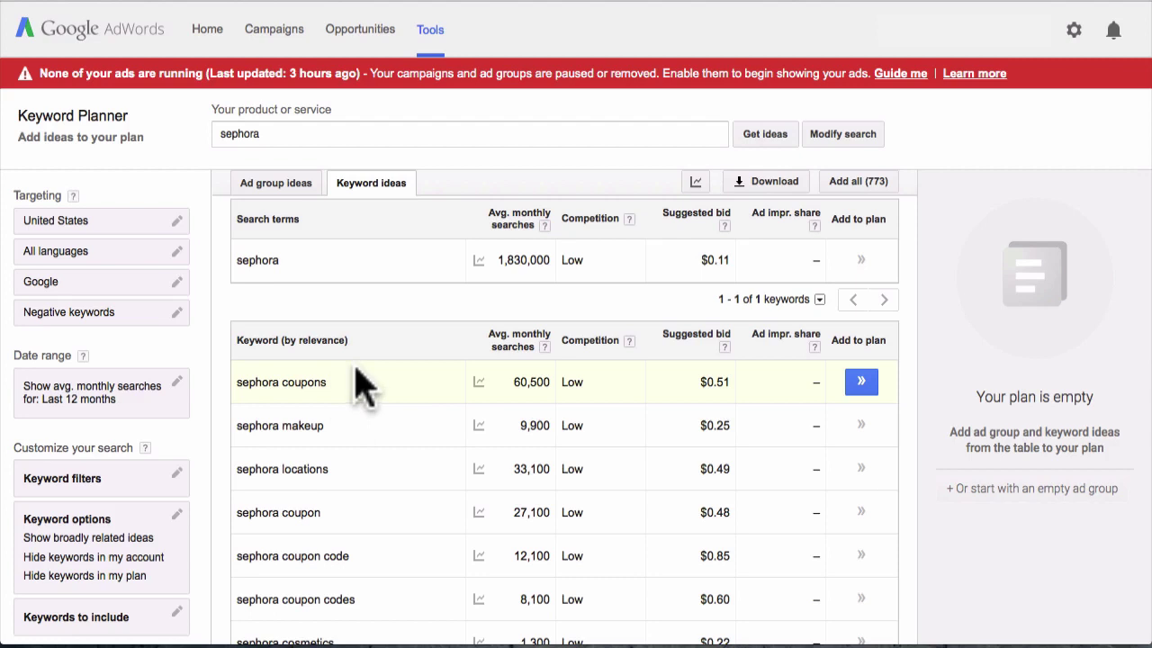
{"action": "mouse_move", "coordinate": [249, 383]}
{"action": "left_mouse_down"}
{"action": "mouse_move", "coordinate": [325, 387]}
{"action": "mouse_move", "coordinate": [240, 386]}
{"action": "mouse_move", "coordinate": [265, 387]}
{"action": "left_mouse_up"}
{"action": "left_click", "coordinate": [267, 382]}
{"action": "scroll", "coordinate": [319, 378], "scroll_direction": "down", "scroll_amount": 1}
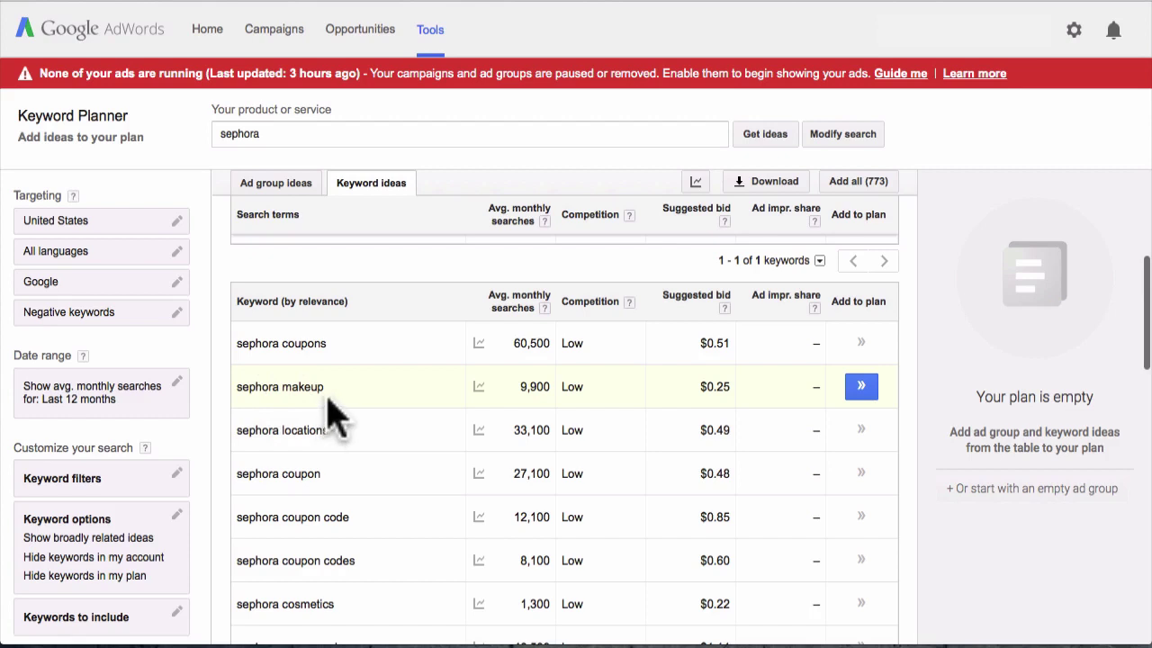
{"action": "scroll", "coordinate": [334, 418], "scroll_direction": "down", "scroll_amount": 1}
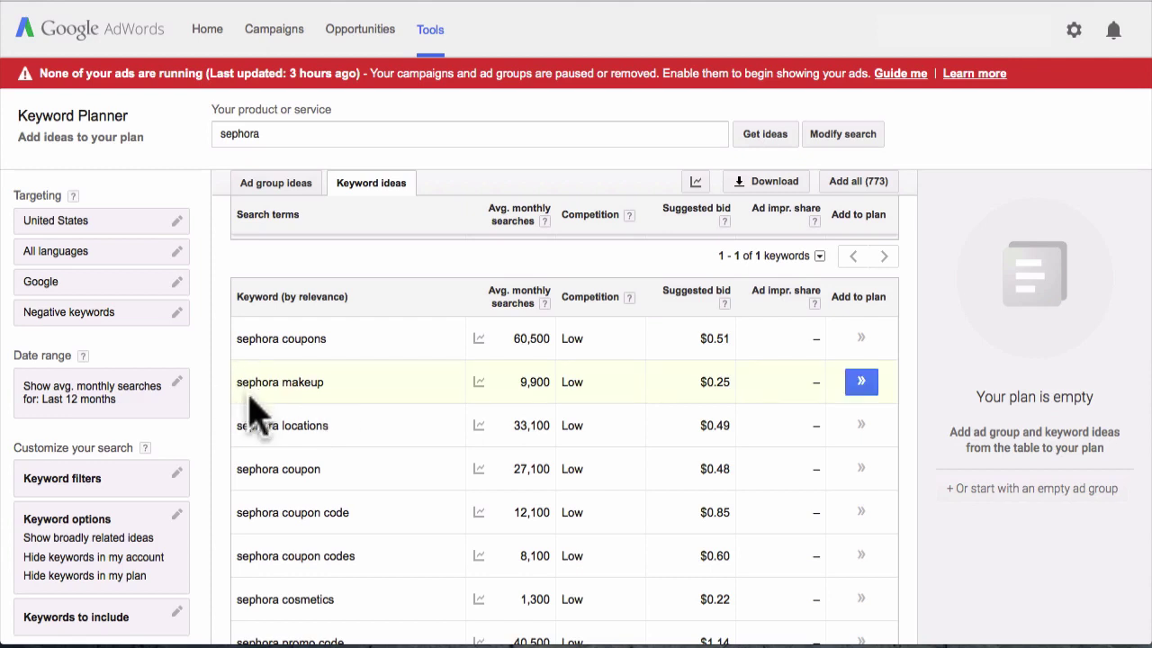
{"action": "scroll", "coordinate": [353, 381], "scroll_direction": "down", "scroll_amount": 1}
{"action": "scroll", "coordinate": [358, 385], "scroll_direction": "down", "scroll_amount": 1}
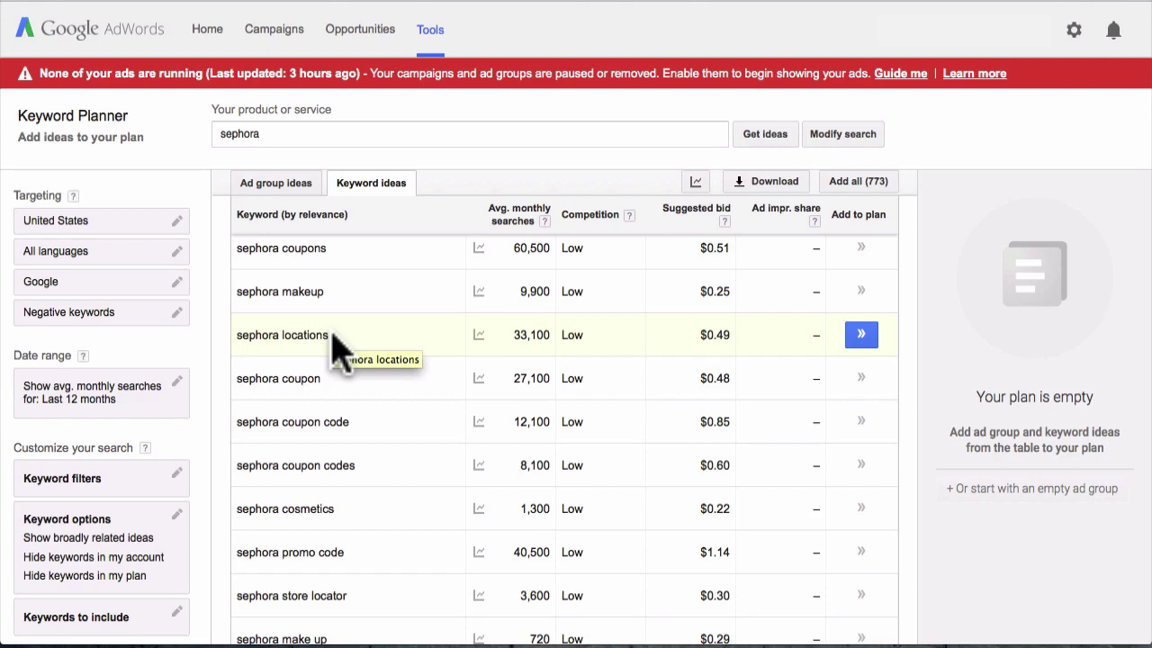
{"action": "scroll", "coordinate": [335, 342], "scroll_direction": "down", "scroll_amount": 2}
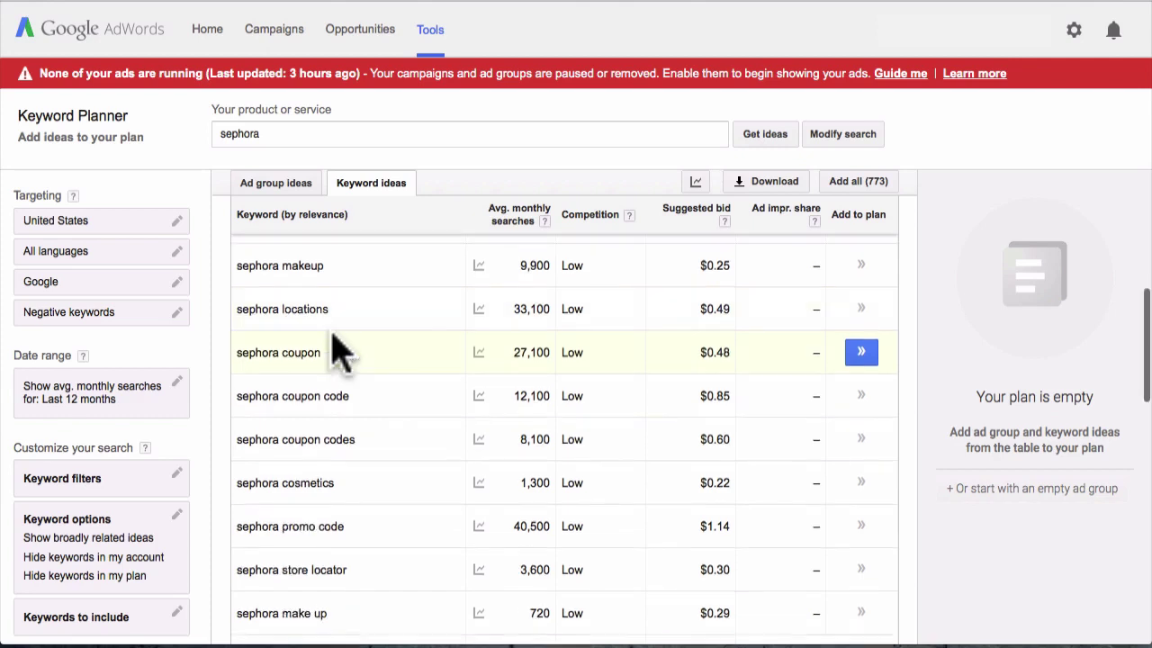
Read further through the keyword ideas, marking sephora coupon code and sephora beauty insider as points of interest
{"action": "double_click", "coordinate": [247, 335]}
{"action": "left_click_drag", "start_coordinate": [252, 355], "coordinate": [360, 347]}
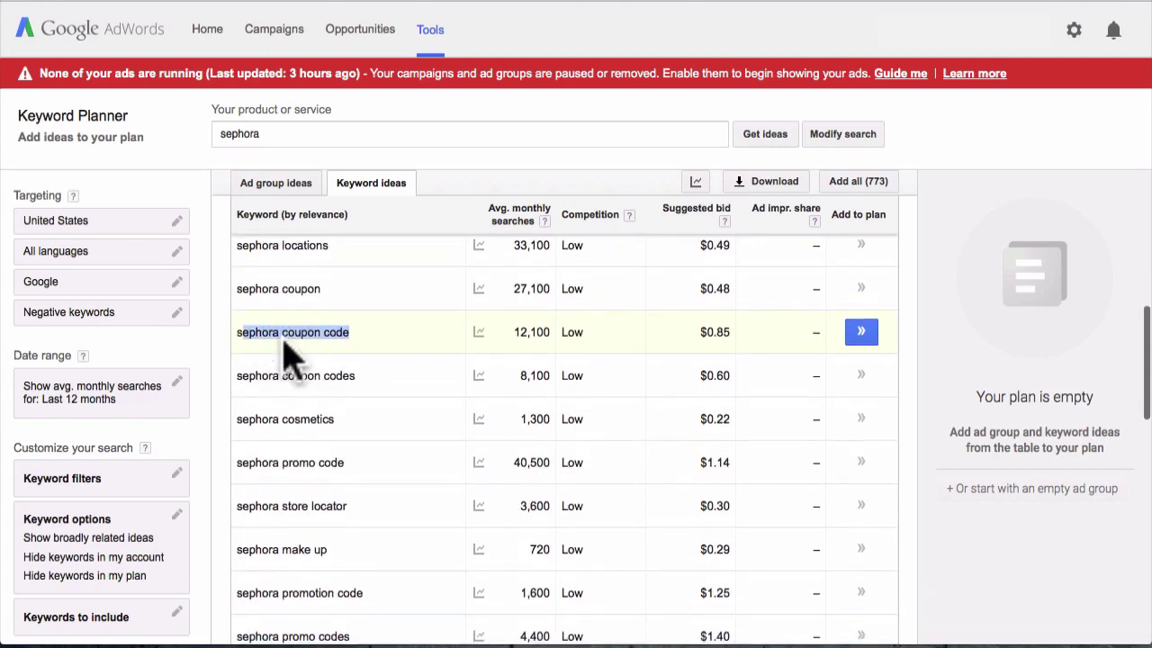
{"action": "scroll", "coordinate": [352, 354], "scroll_direction": "down", "scroll_amount": 2}
{"action": "left_click_drag", "start_coordinate": [256, 349], "coordinate": [335, 348]}
{"action": "left_click_drag", "start_coordinate": [241, 392], "coordinate": [352, 411]}
{"action": "scroll", "coordinate": [352, 411], "scroll_direction": "down", "scroll_amount": 3}
{"action": "scroll", "coordinate": [349, 396], "scroll_direction": "down", "scroll_amount": 2}
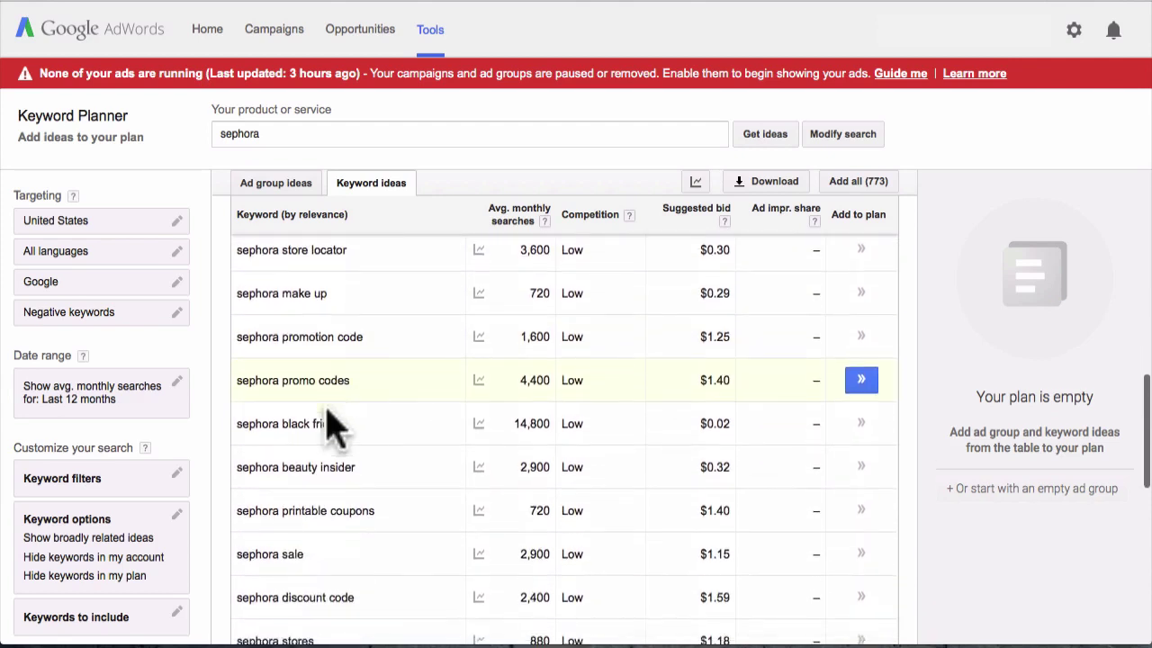
{"action": "scroll", "coordinate": [315, 447], "scroll_direction": "down", "scroll_amount": 3}
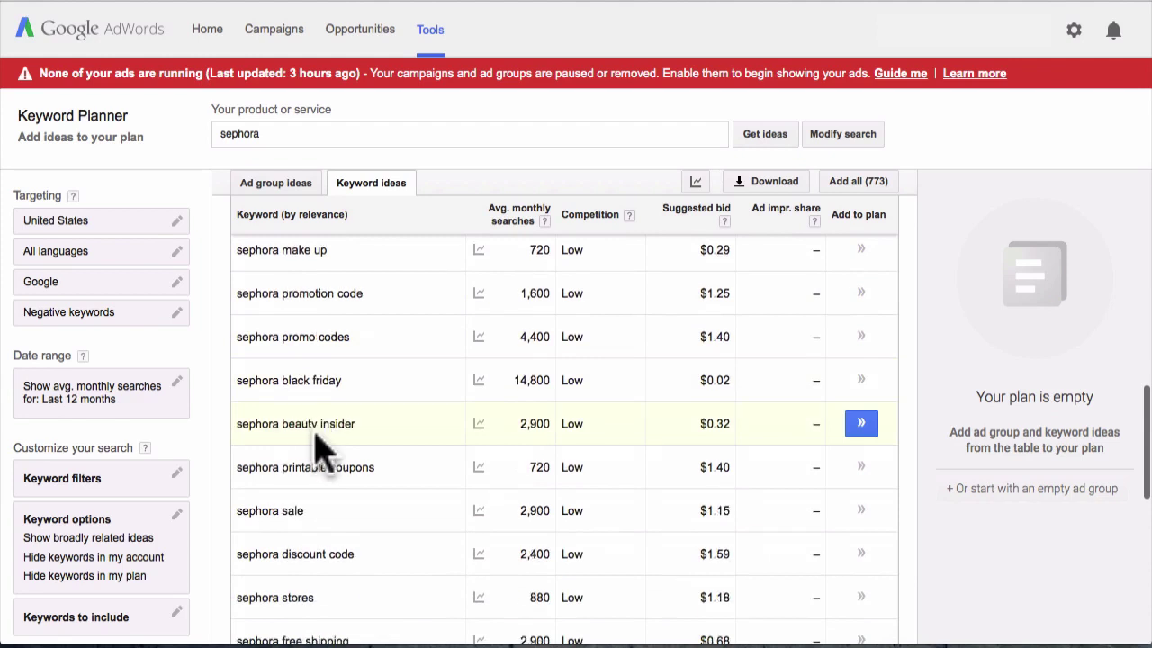
{"action": "left_click_drag", "start_coordinate": [246, 349], "coordinate": [336, 347]}
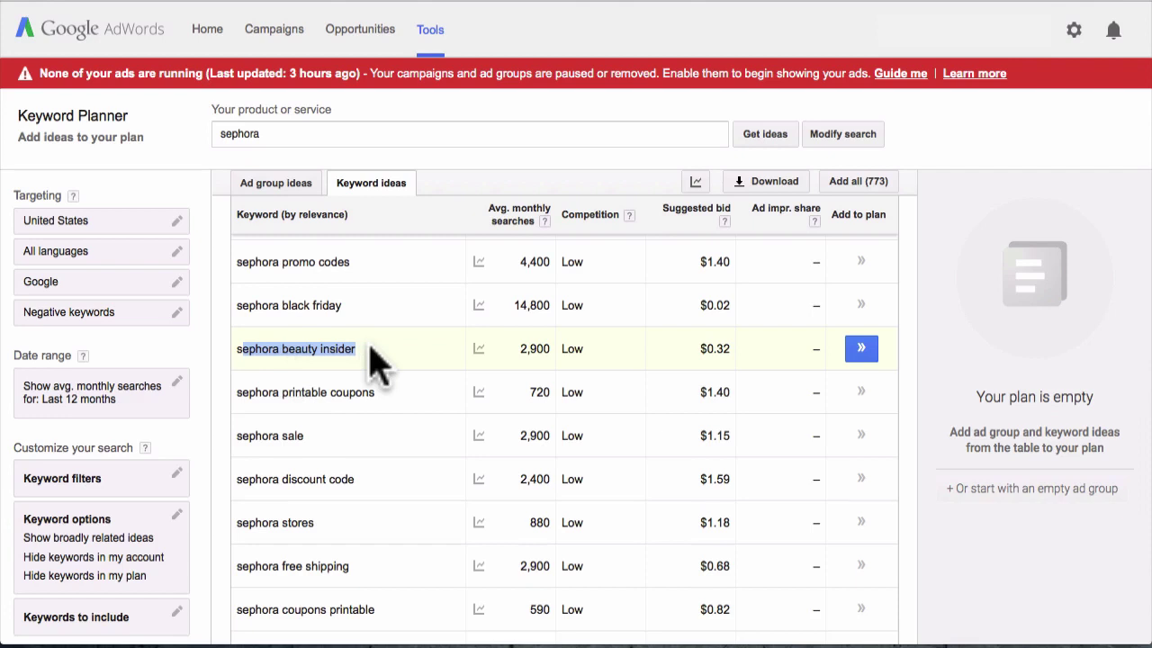
{"action": "scroll", "coordinate": [378, 365], "scroll_direction": "down", "scroll_amount": 3}
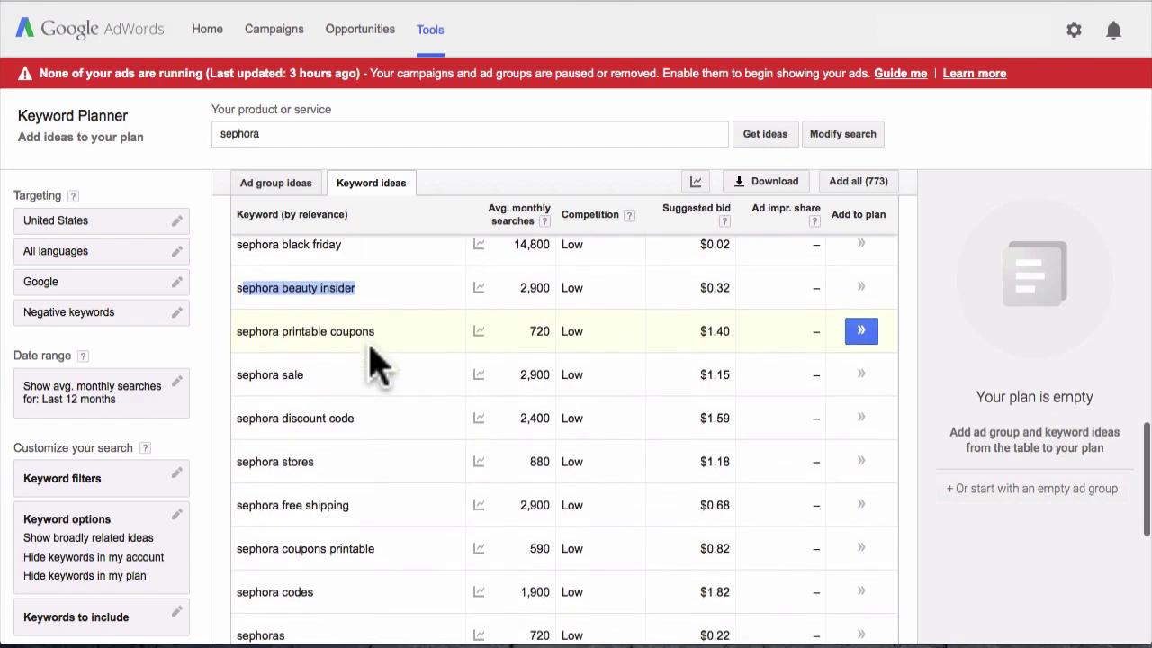
{"action": "scroll", "coordinate": [378, 365], "scroll_direction": "down", "scroll_amount": 6}
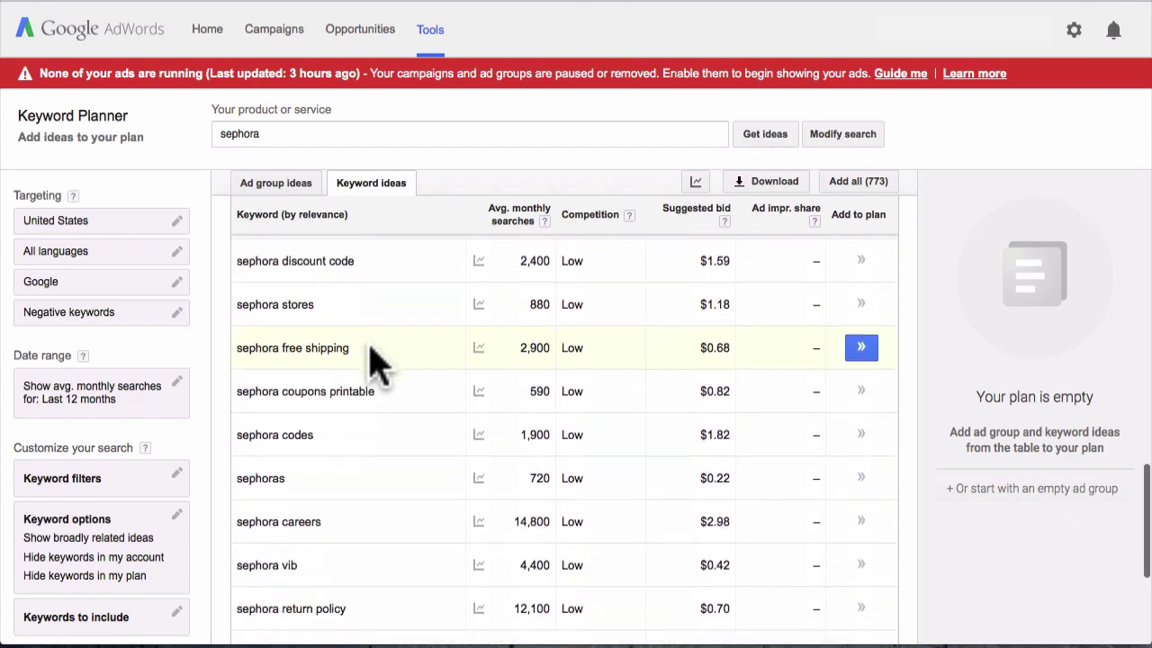
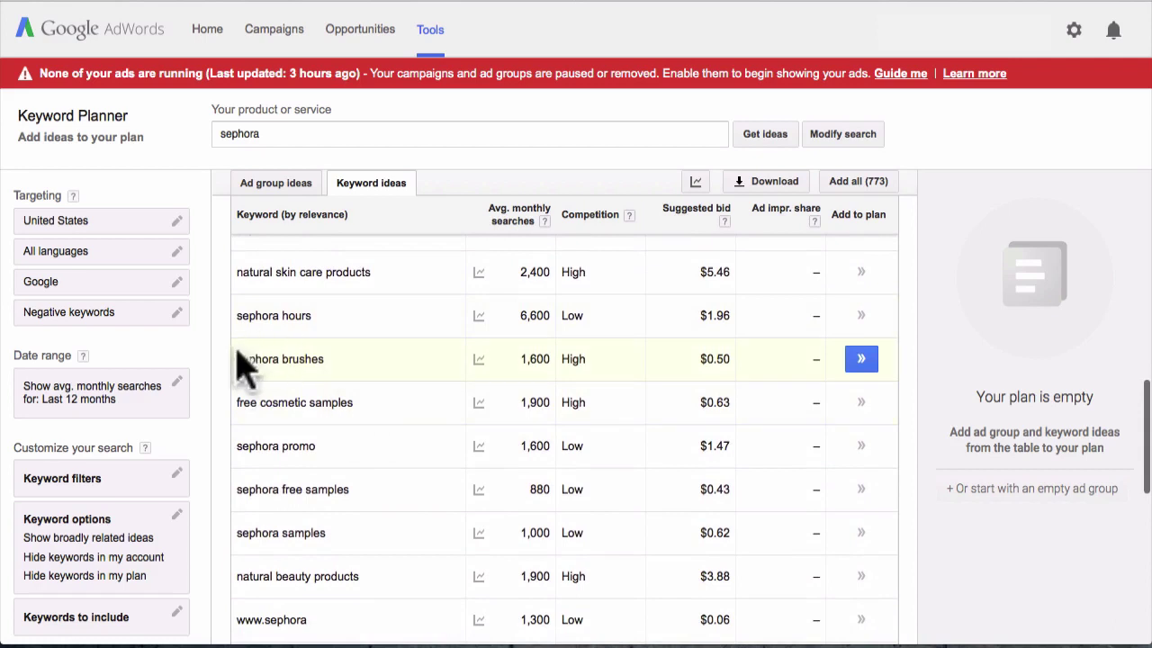
Examine the product-related keyword ideas, highlighting sephora brushes, sephora free samples and sephora samples in turn
{"action": "left_click_drag", "start_coordinate": [236, 359], "coordinate": [337, 361]}
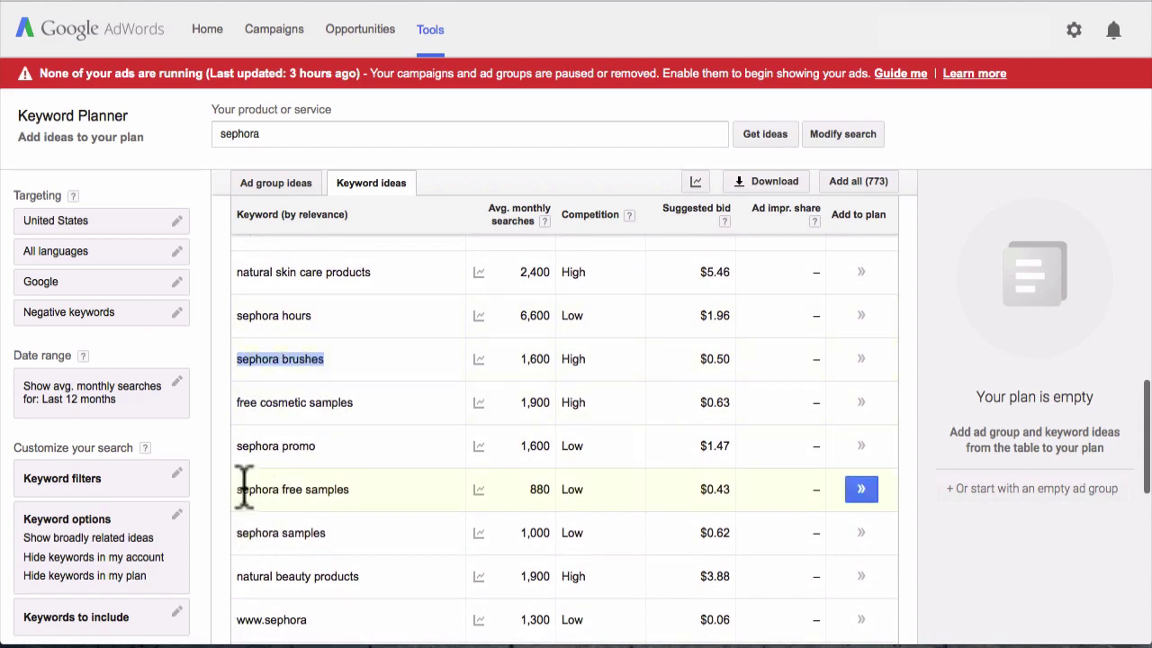
{"action": "left_click_drag", "start_coordinate": [243, 489], "coordinate": [347, 490]}
{"action": "scroll", "coordinate": [351, 514], "scroll_direction": "down", "scroll_amount": 1}
{"action": "scroll", "coordinate": [351, 518], "scroll_direction": "down", "scroll_amount": 1}
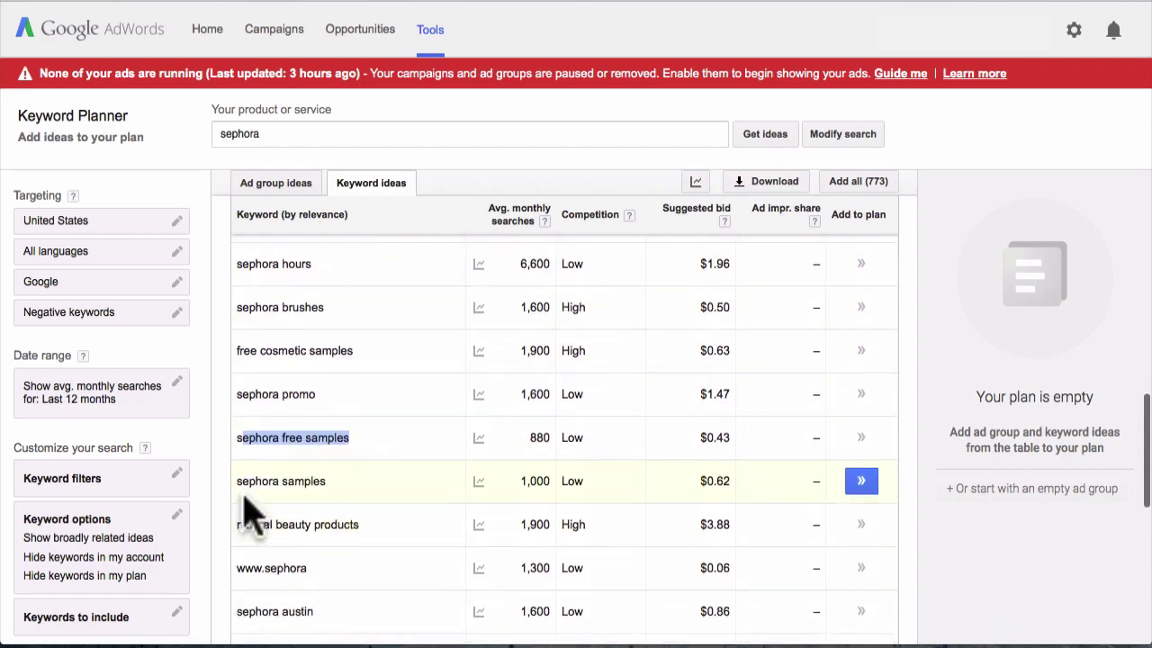
{"action": "left_click_drag", "start_coordinate": [238, 481], "coordinate": [359, 474]}
{"action": "scroll", "coordinate": [270, 494], "scroll_direction": "down", "scroll_amount": 1}
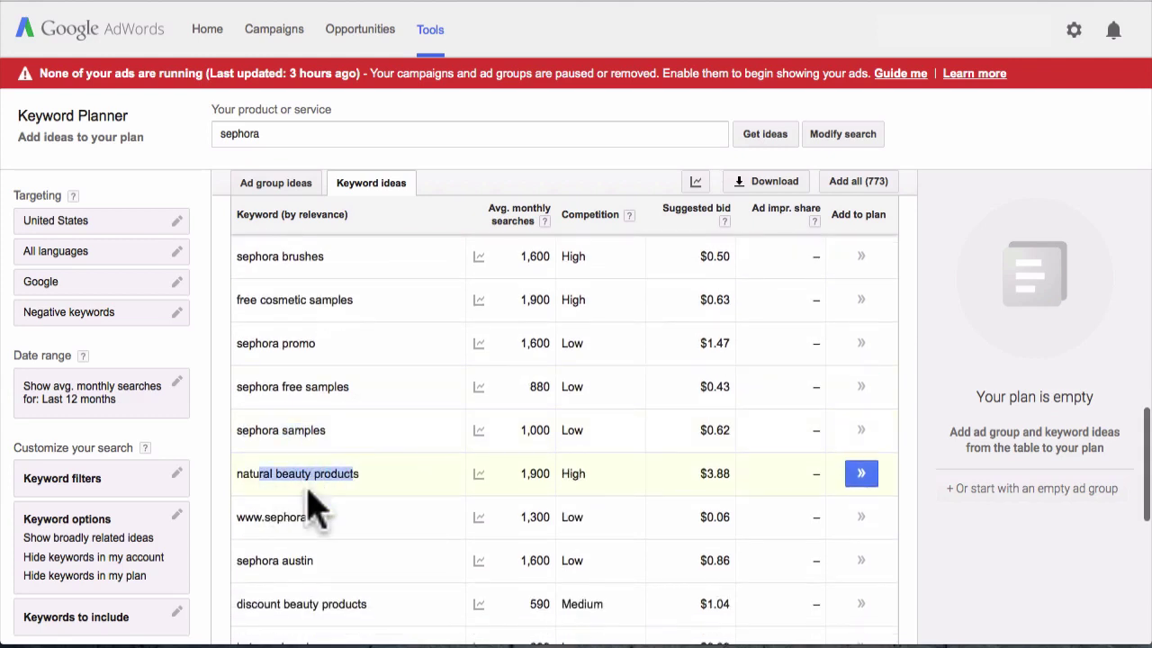
{"action": "left_click", "coordinate": [278, 429]}
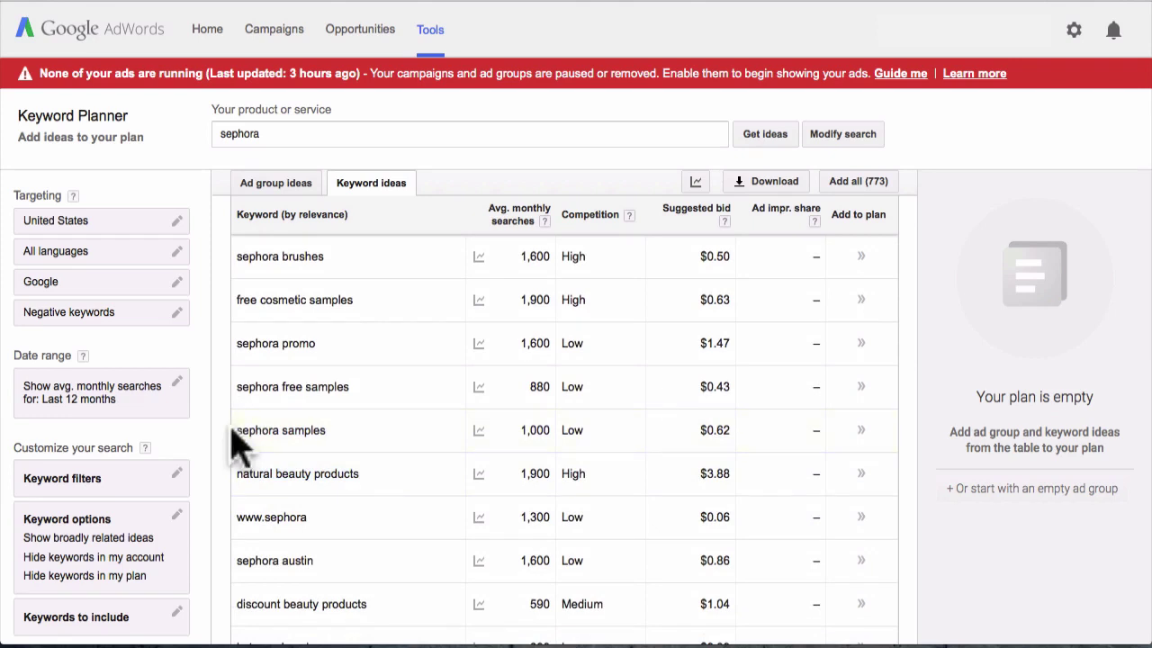
{"action": "left_click_drag", "start_coordinate": [238, 429], "coordinate": [380, 434]}
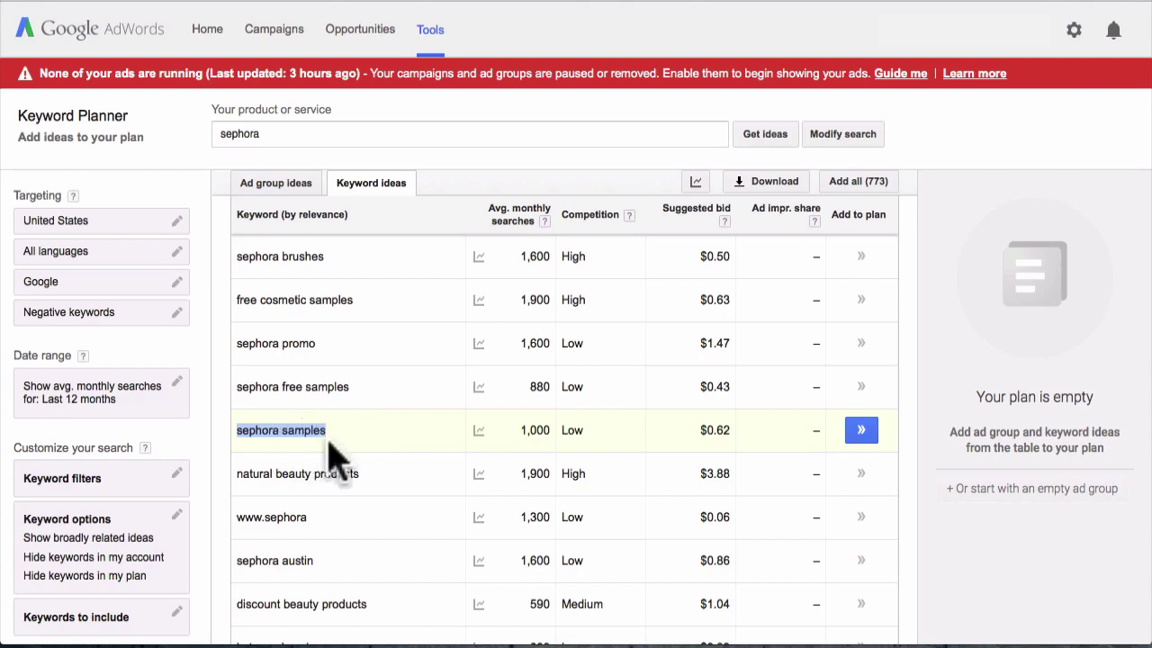
Look through the remaining keyword ideas on this page and the start of another page for further content topics
{"action": "scroll", "coordinate": [333, 455], "scroll_direction": "down", "scroll_amount": 3}
{"action": "scroll", "coordinate": [334, 457], "scroll_direction": "down", "scroll_amount": 2}
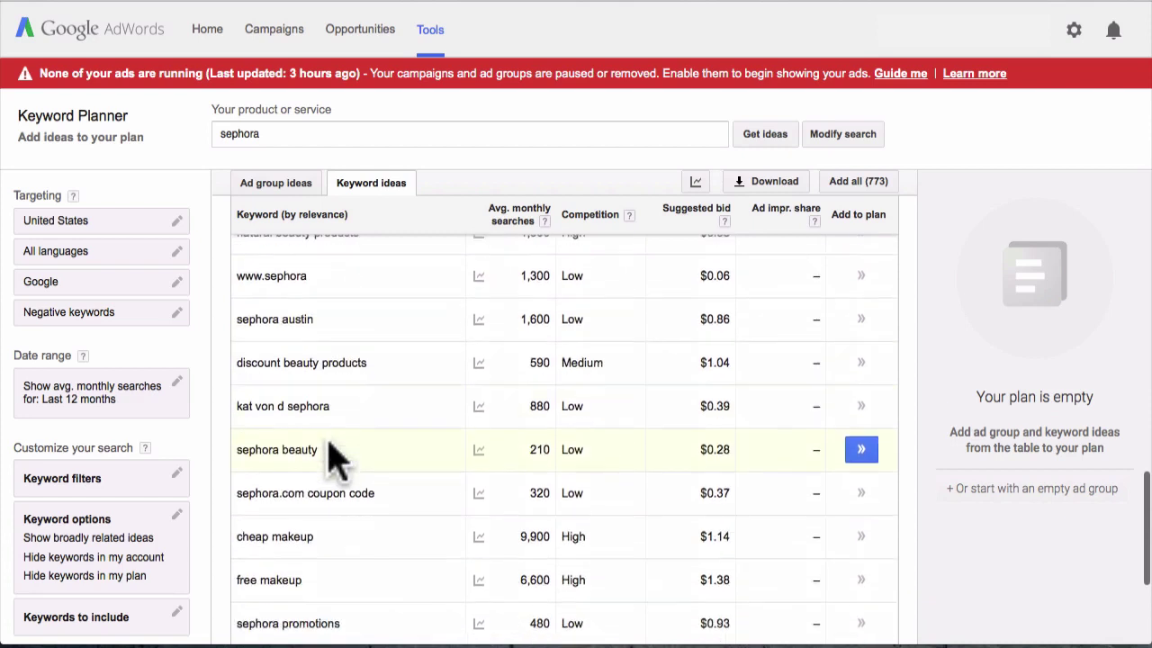
{"action": "scroll", "coordinate": [310, 346], "scroll_direction": "down", "scroll_amount": 1}
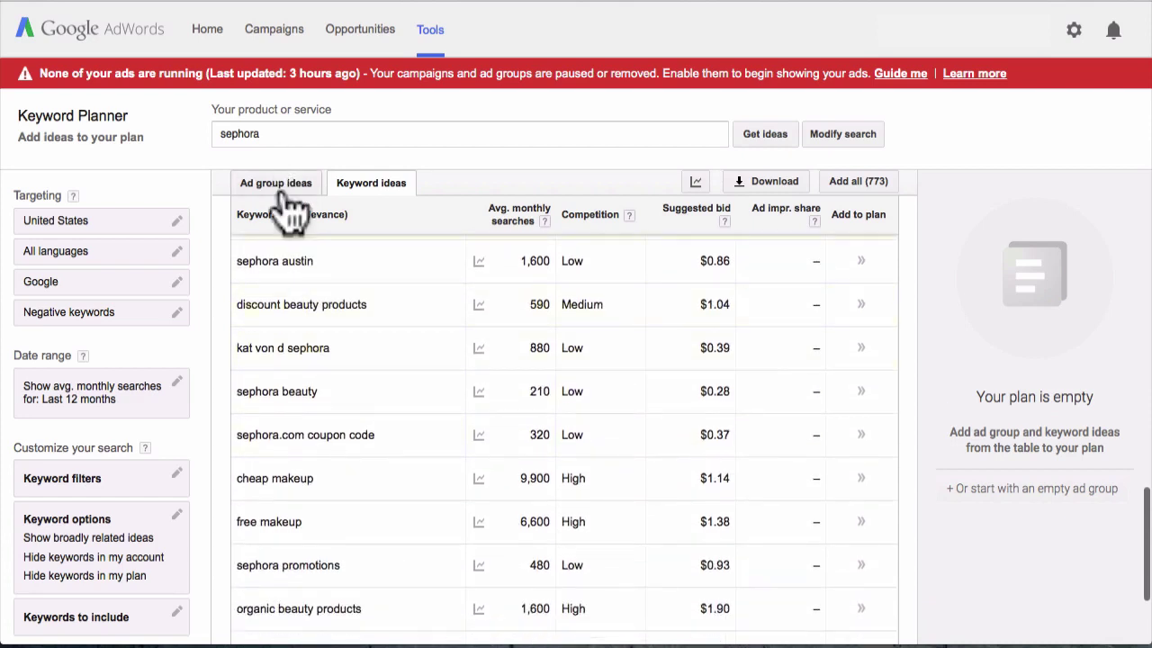
{"action": "scroll", "coordinate": [290, 321], "scroll_direction": "down", "scroll_amount": 1}
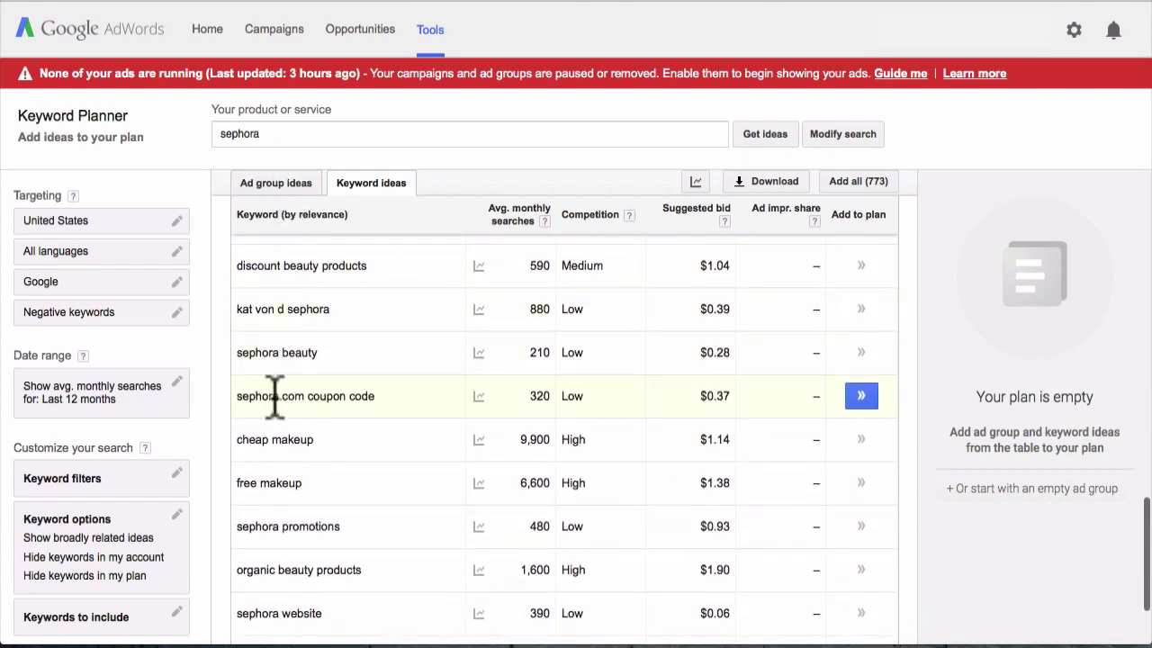
{"action": "scroll", "coordinate": [273, 458], "scroll_direction": "down", "scroll_amount": 1}
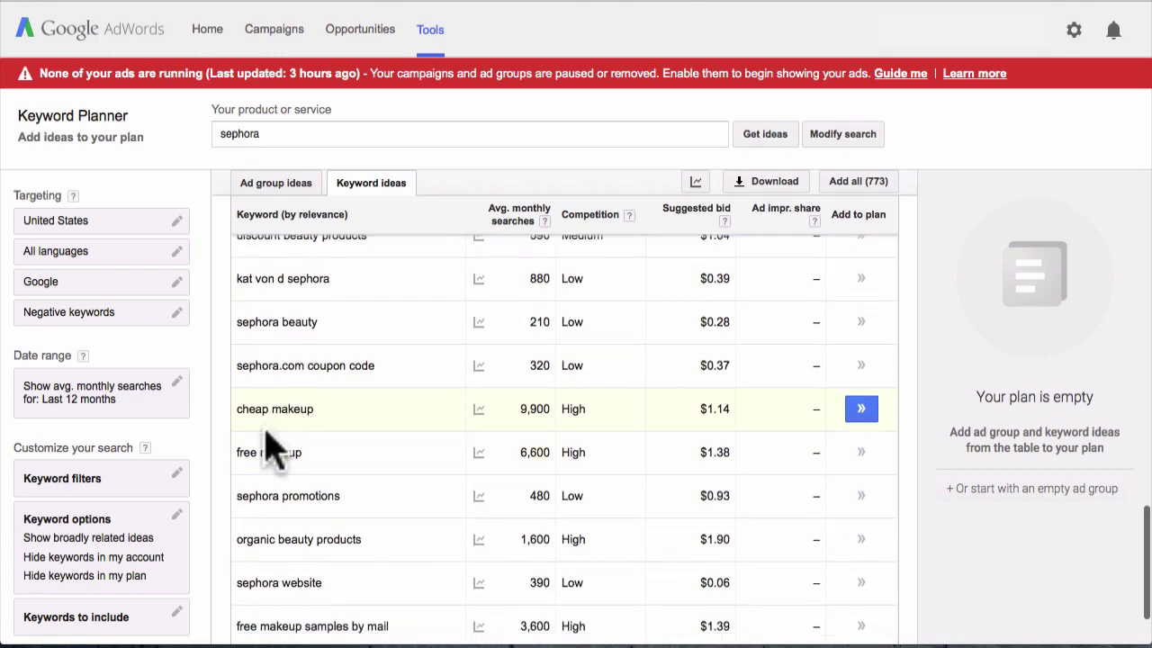
{"action": "scroll", "coordinate": [260, 531], "scroll_direction": "down", "scroll_amount": 1}
{"action": "scroll", "coordinate": [261, 535], "scroll_direction": "up", "scroll_amount": 20}
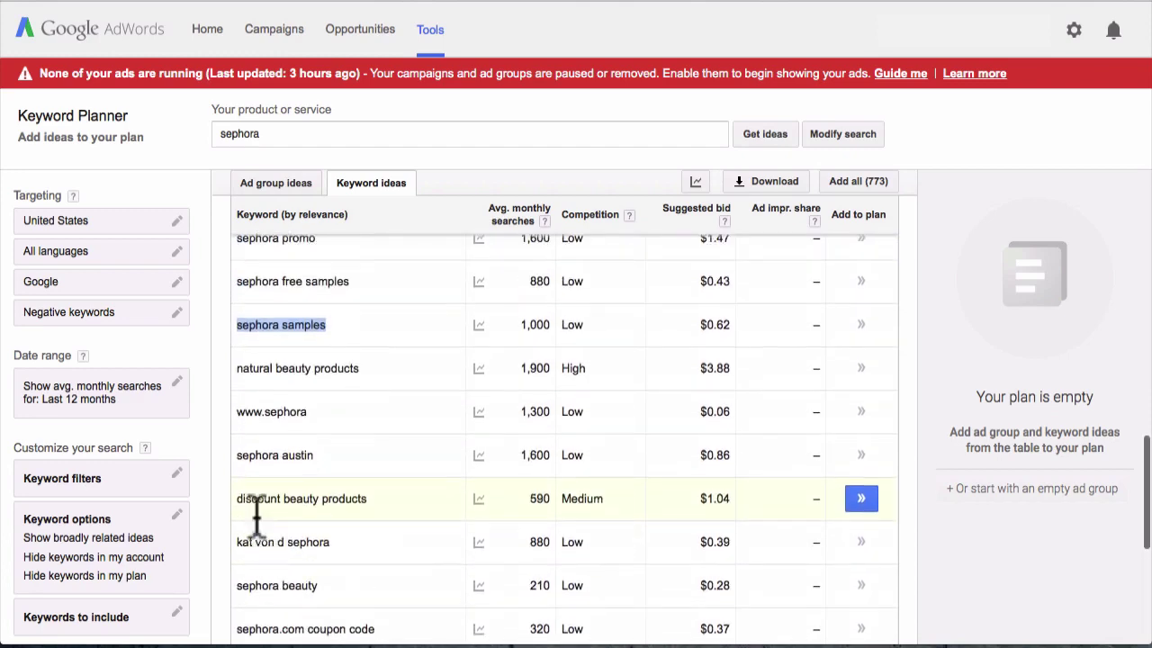
{"action": "scroll", "coordinate": [315, 405], "scroll_direction": "up", "scroll_amount": 5}
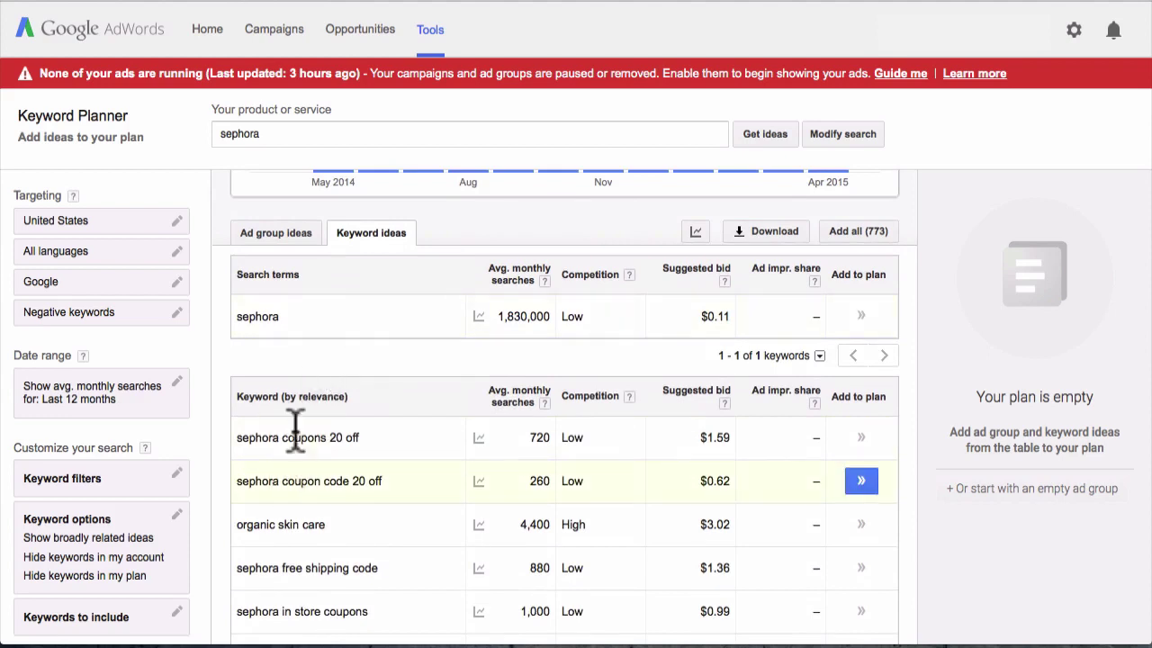
{"action": "scroll", "coordinate": [287, 478], "scroll_direction": "down", "scroll_amount": 3}
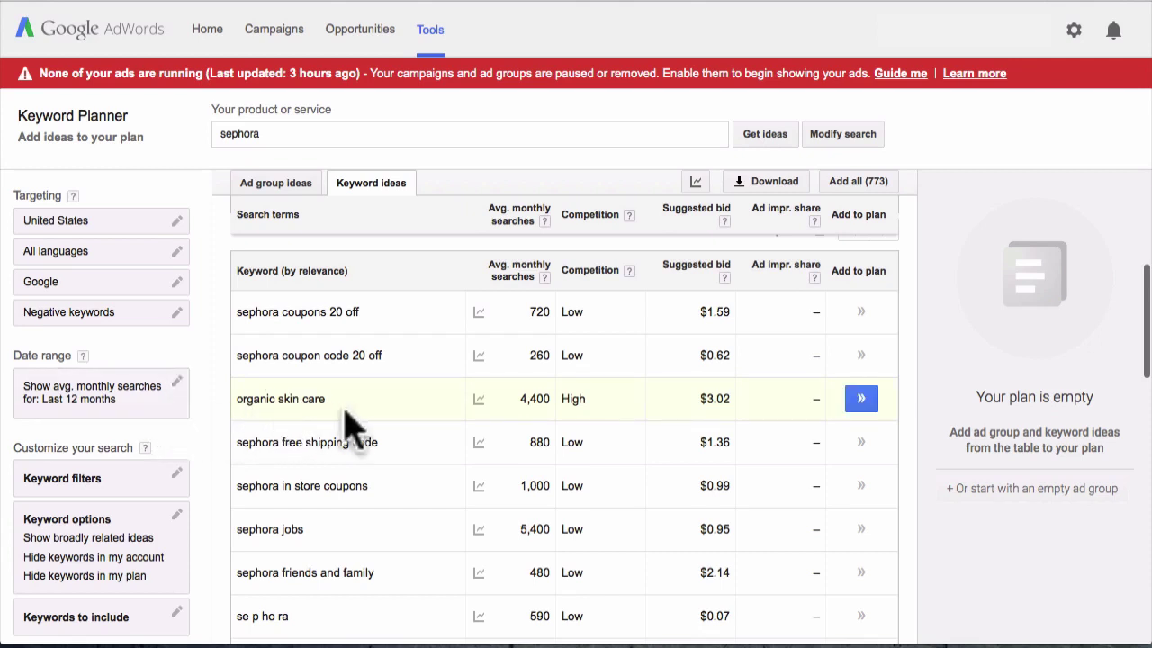
Examine the next page of keyword ideas around organic skin care, sephora coupons 20 off and natural skin care products for content topics
{"action": "scroll", "coordinate": [291, 393], "scroll_direction": "down", "scroll_amount": 1}
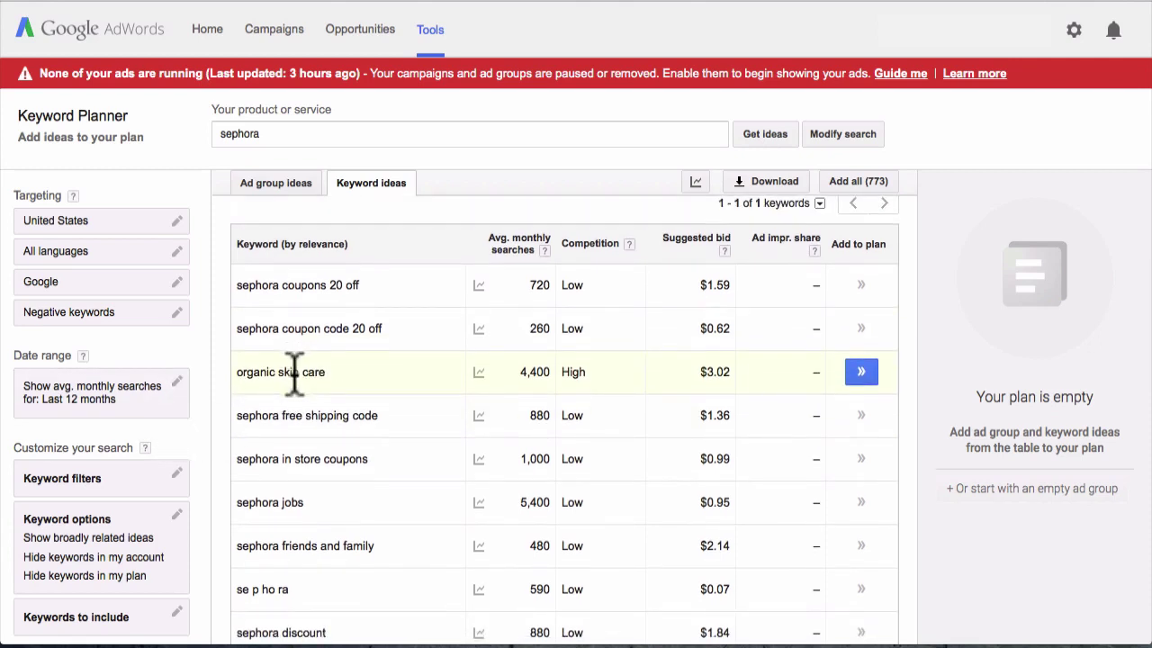
{"action": "scroll", "coordinate": [295, 372], "scroll_direction": "down", "scroll_amount": 1}
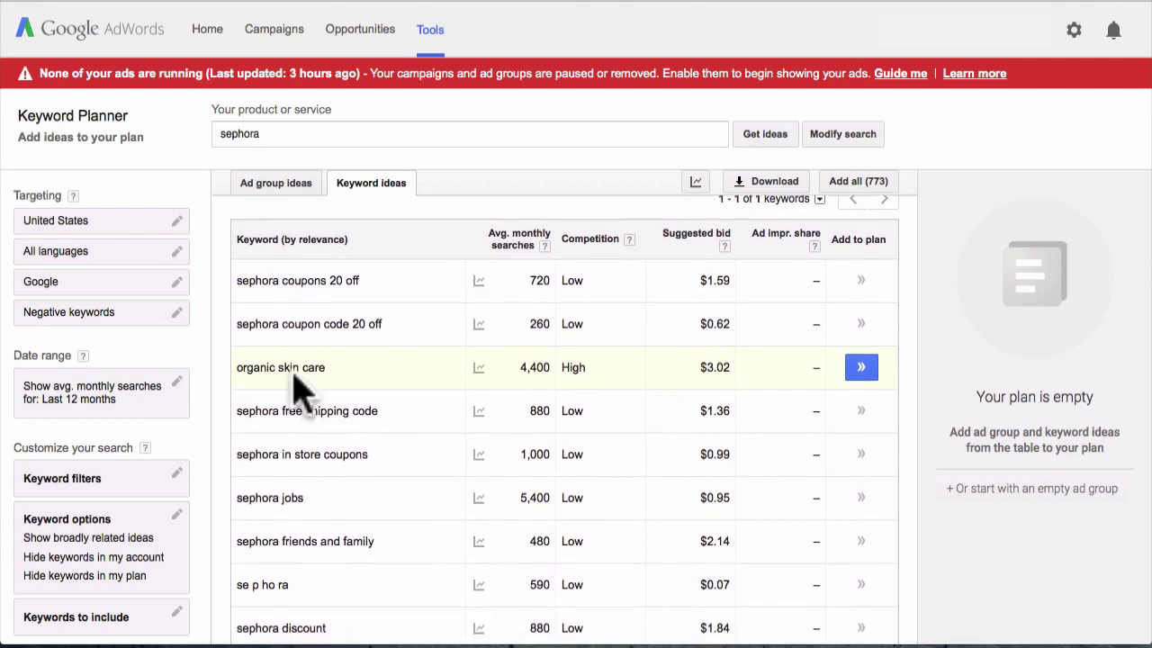
{"action": "scroll", "coordinate": [302, 387], "scroll_direction": "down", "scroll_amount": 3}
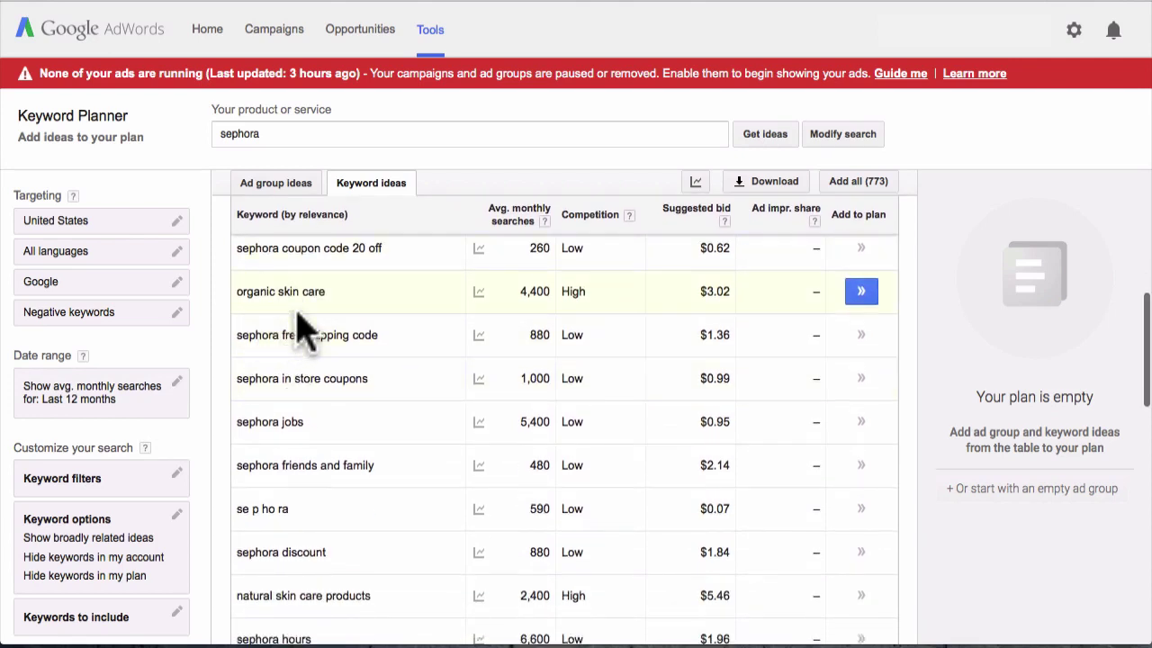
{"action": "scroll", "coordinate": [302, 333], "scroll_direction": "down", "scroll_amount": 5}
{"action": "scroll", "coordinate": [288, 348], "scroll_direction": "up", "scroll_amount": 6}
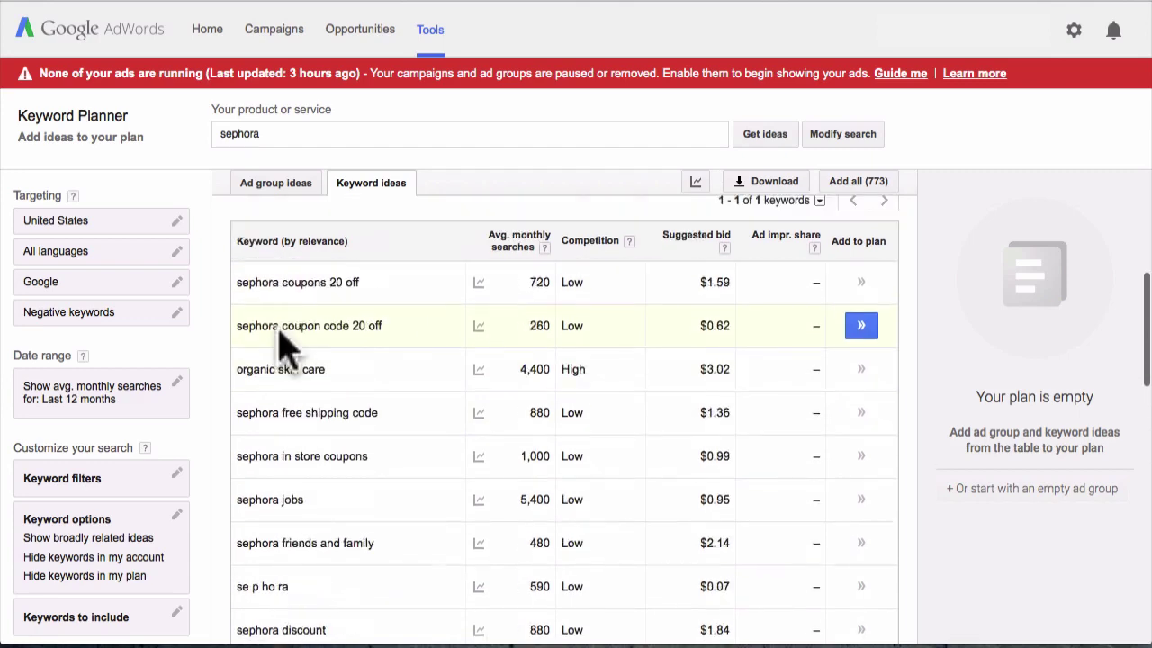
{"action": "scroll", "coordinate": [279, 351], "scroll_direction": "up", "scroll_amount": 5}
{"action": "scroll", "coordinate": [283, 343], "scroll_direction": "down", "scroll_amount": 4}
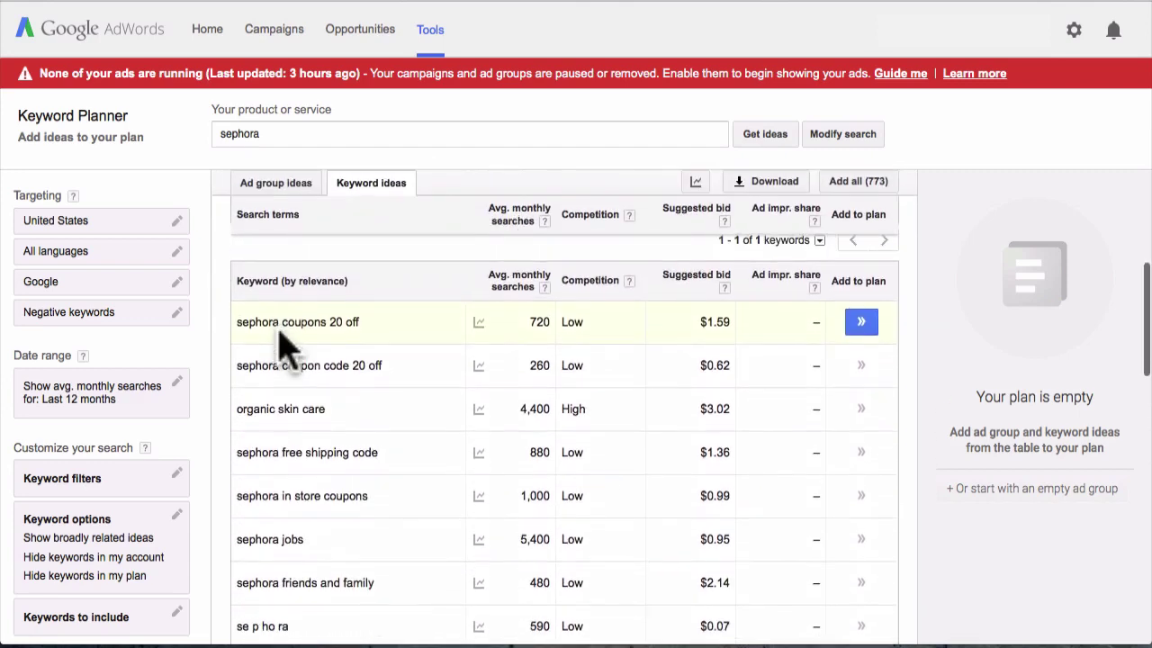
{"action": "scroll", "coordinate": [288, 342], "scroll_direction": "down", "scroll_amount": 5}
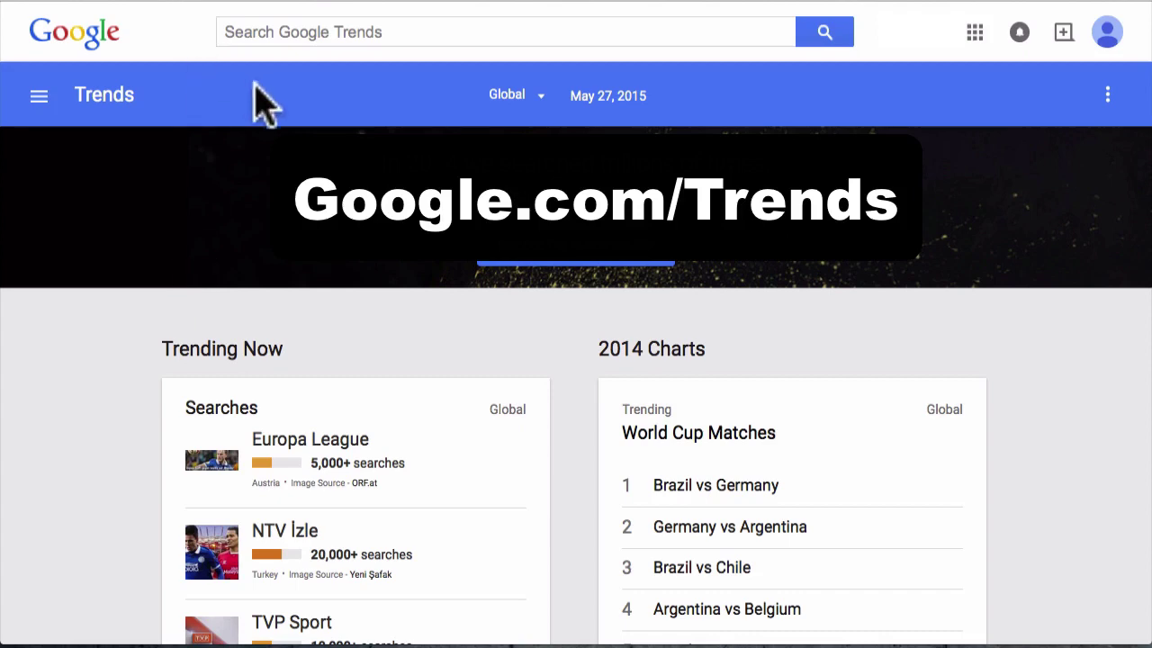
Search Google Trends for the term sephora
{"action": "left_click", "coordinate": [306, 35]}
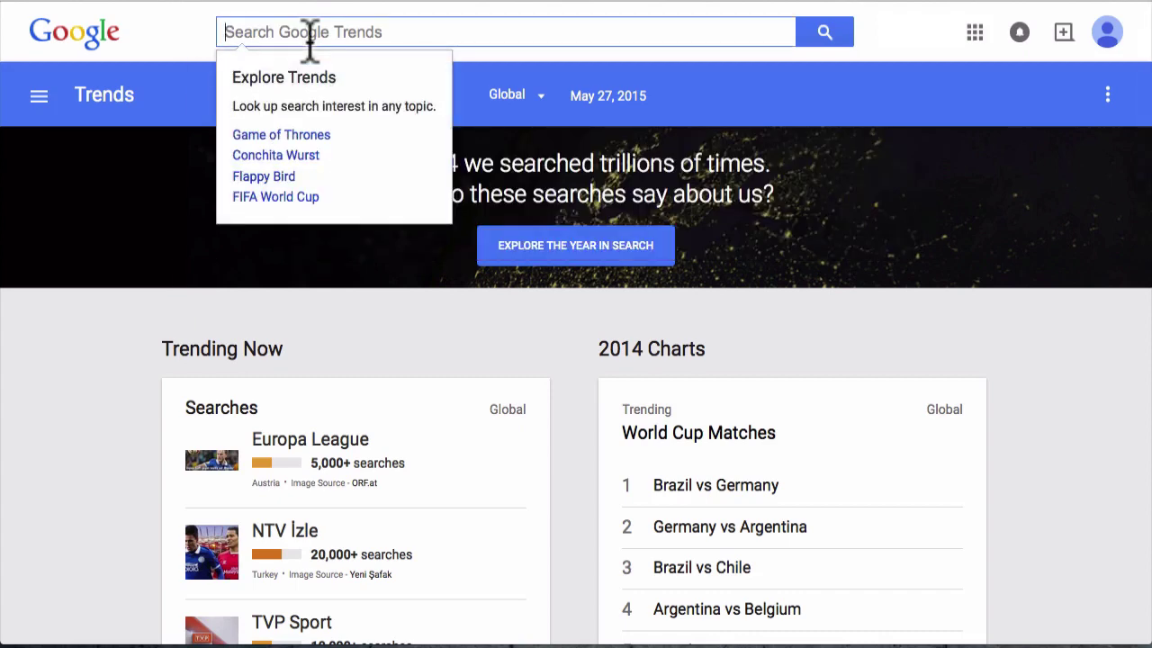
{"action": "type", "text": "sephora"}
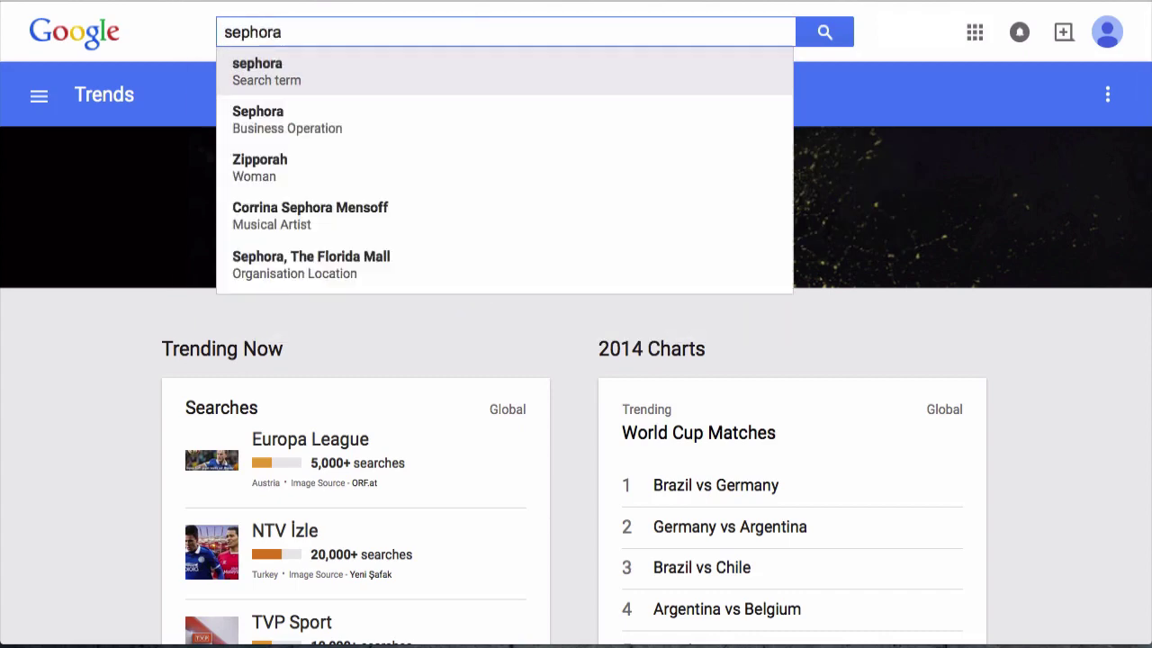
{"action": "key", "text": "Return"}
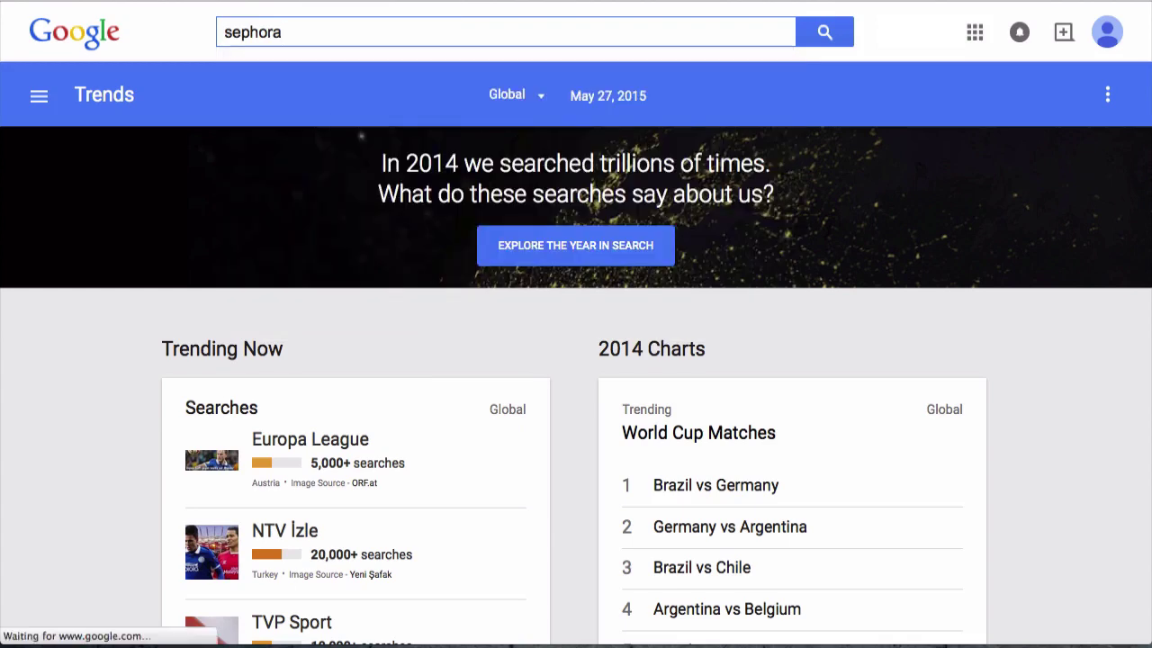
Examine the worldwide interest-over-time chart for sephora, looking at its seasonal peaks and long-term trend
{"action": "scroll", "coordinate": [95, 411], "scroll_direction": "down", "scroll_amount": 1}
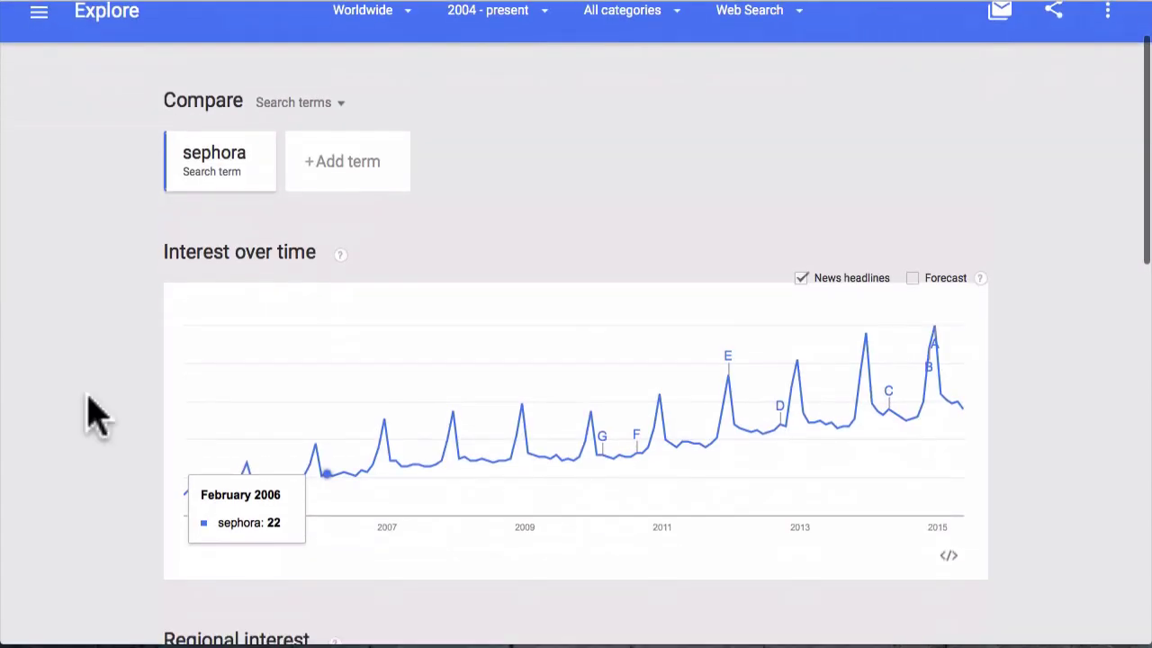
{"action": "scroll", "coordinate": [96, 411], "scroll_direction": "down", "scroll_amount": 2}
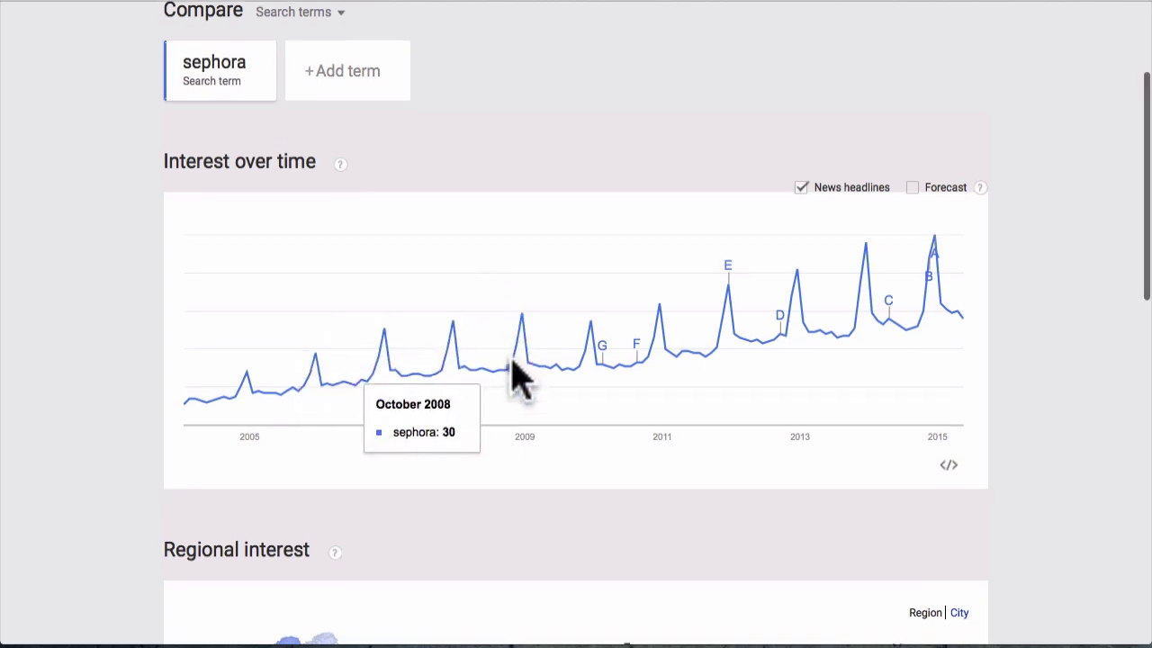
{"action": "scroll", "coordinate": [514, 376], "scroll_direction": "down", "scroll_amount": 1}
{"action": "scroll", "coordinate": [514, 376], "scroll_direction": "down", "scroll_amount": 3}
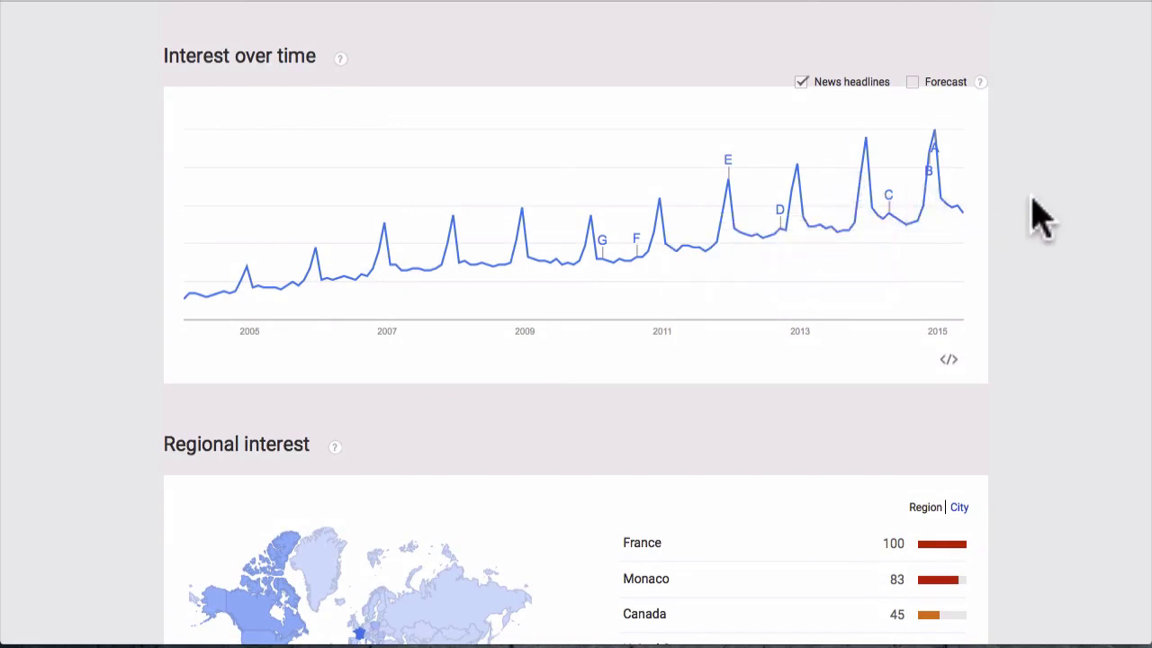
Review the regional interest map and country ranking for sephora
{"action": "scroll", "coordinate": [1041, 216], "scroll_direction": "down", "scroll_amount": 4}
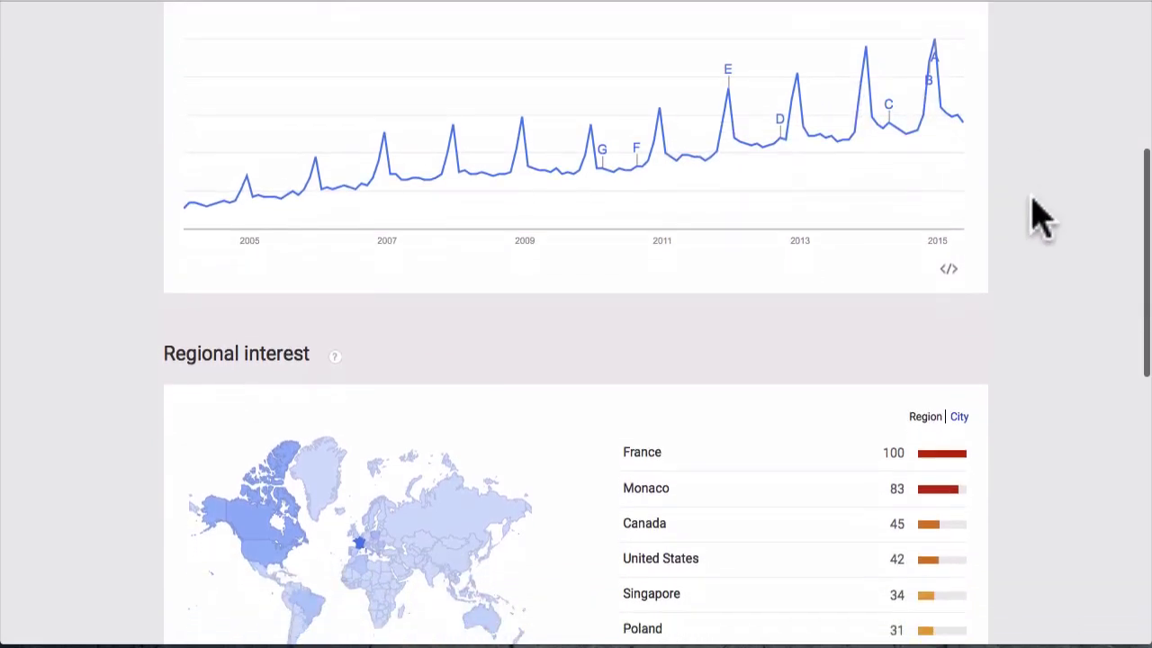
{"action": "scroll", "coordinate": [1041, 216], "scroll_direction": "down", "scroll_amount": 3}
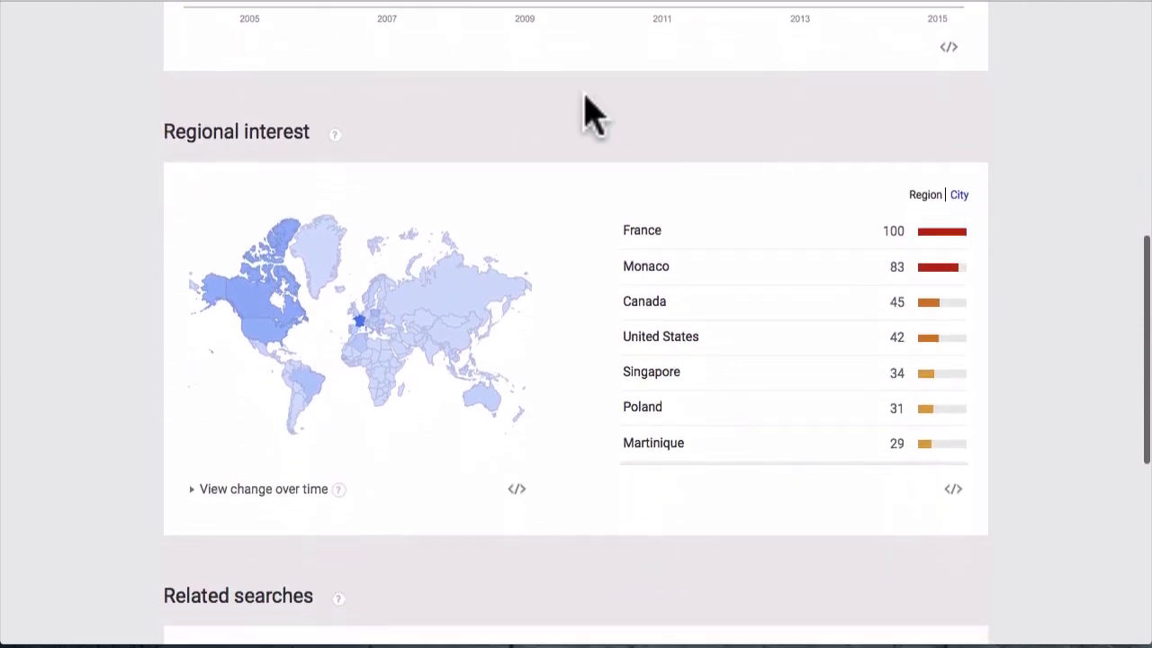
{"action": "scroll", "coordinate": [296, 180], "scroll_direction": "down", "scroll_amount": 1}
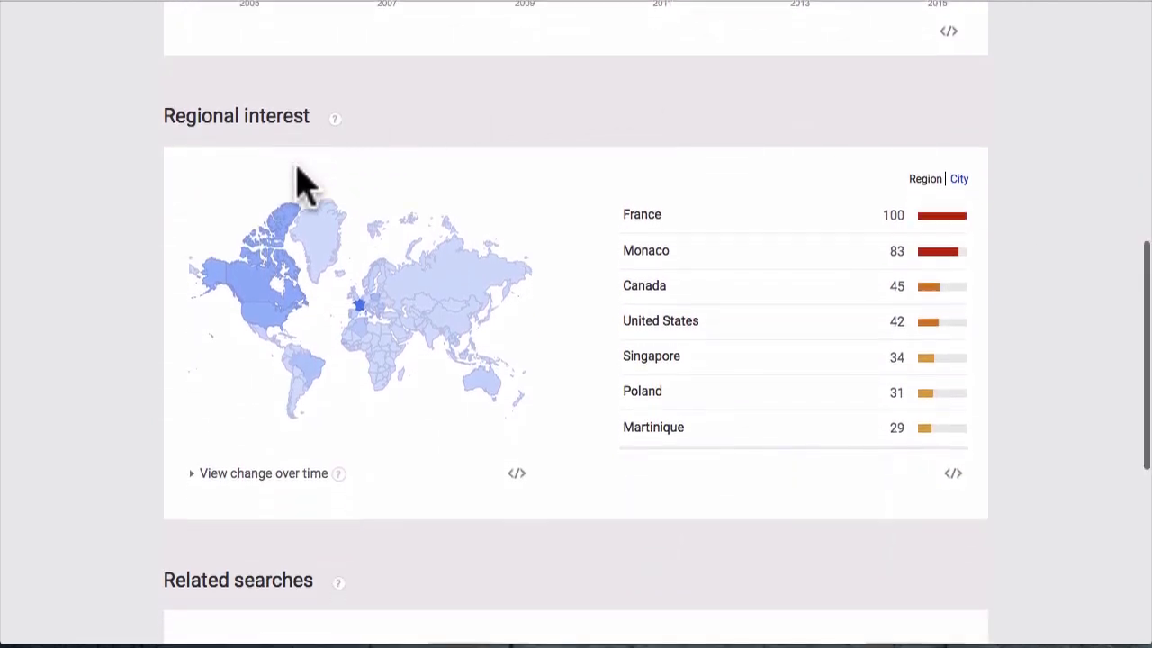
{"action": "scroll", "coordinate": [303, 184], "scroll_direction": "down", "scroll_amount": 2}
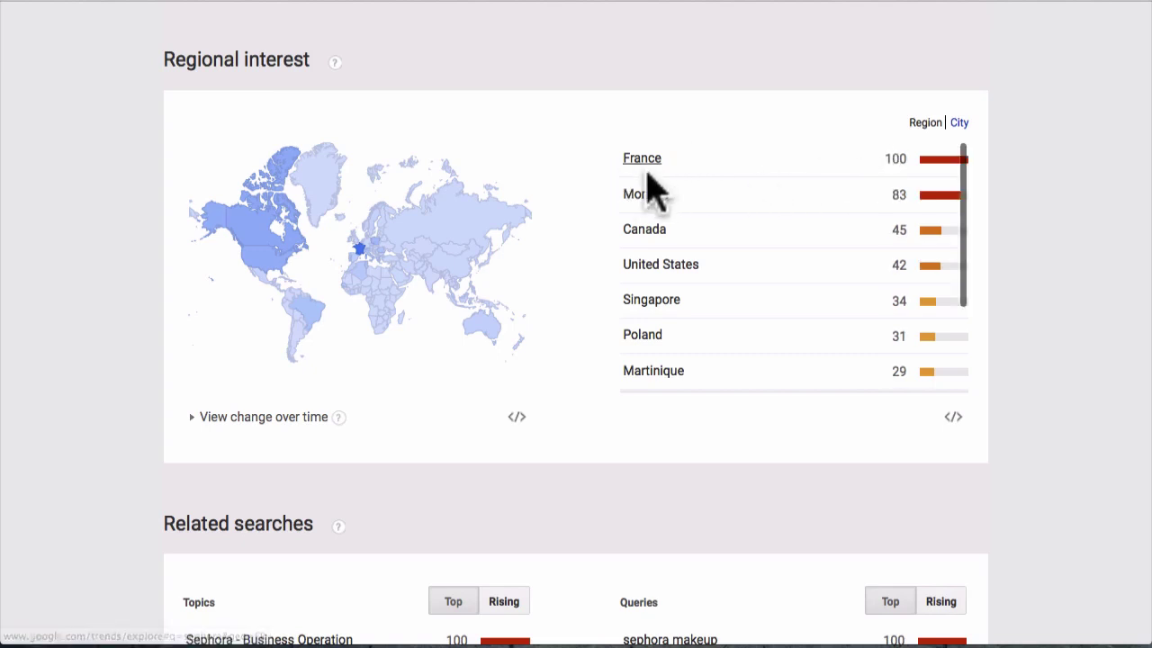
{"action": "scroll", "coordinate": [364, 274], "scroll_direction": "up", "scroll_amount": 2}
{"action": "scroll", "coordinate": [364, 274], "scroll_direction": "down", "scroll_amount": 5}
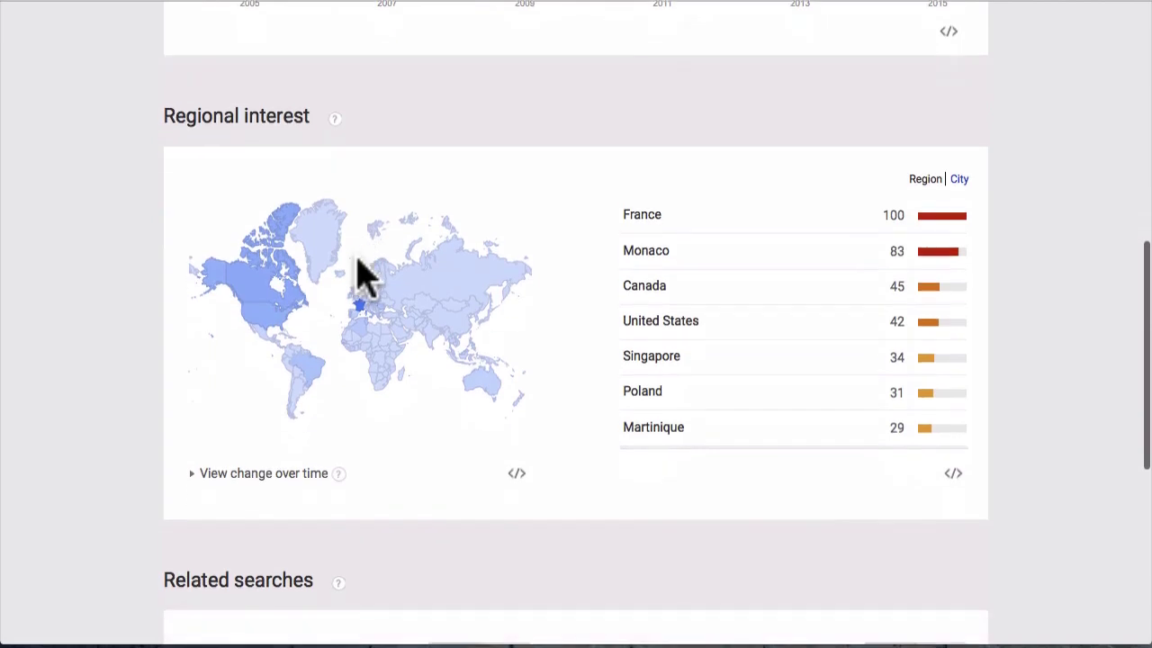
Read through the related searches for sephora, going over the full list of top queries from start to end
{"action": "scroll", "coordinate": [365, 274], "scroll_direction": "down", "scroll_amount": 1}
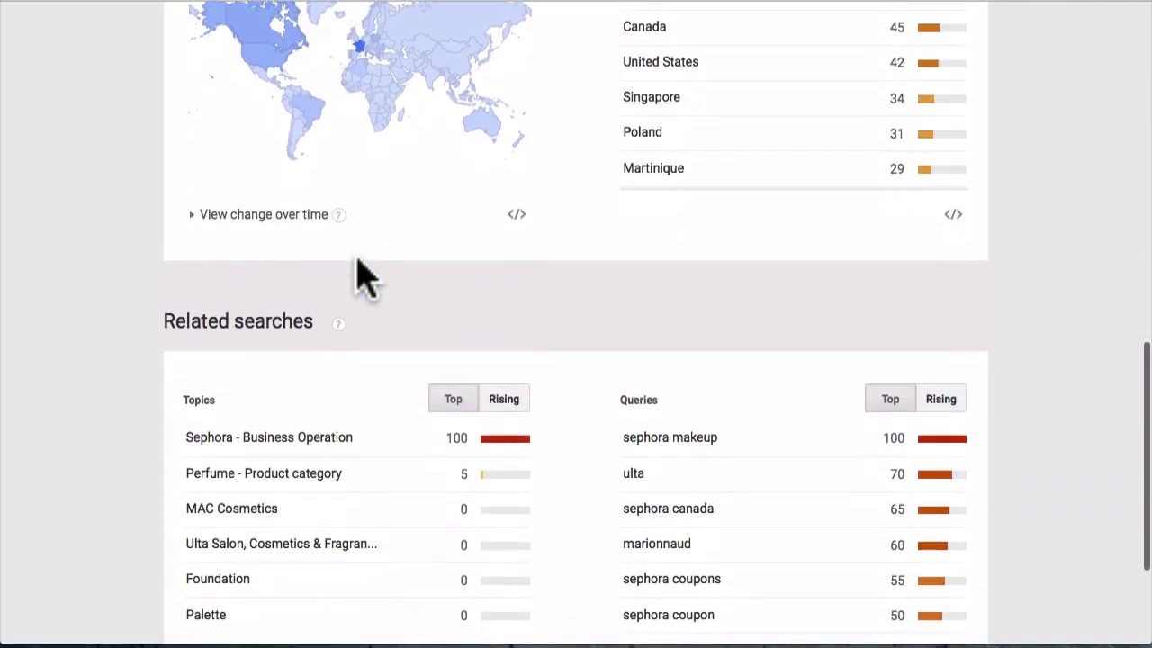
{"action": "scroll", "coordinate": [364, 275], "scroll_direction": "down", "scroll_amount": 4}
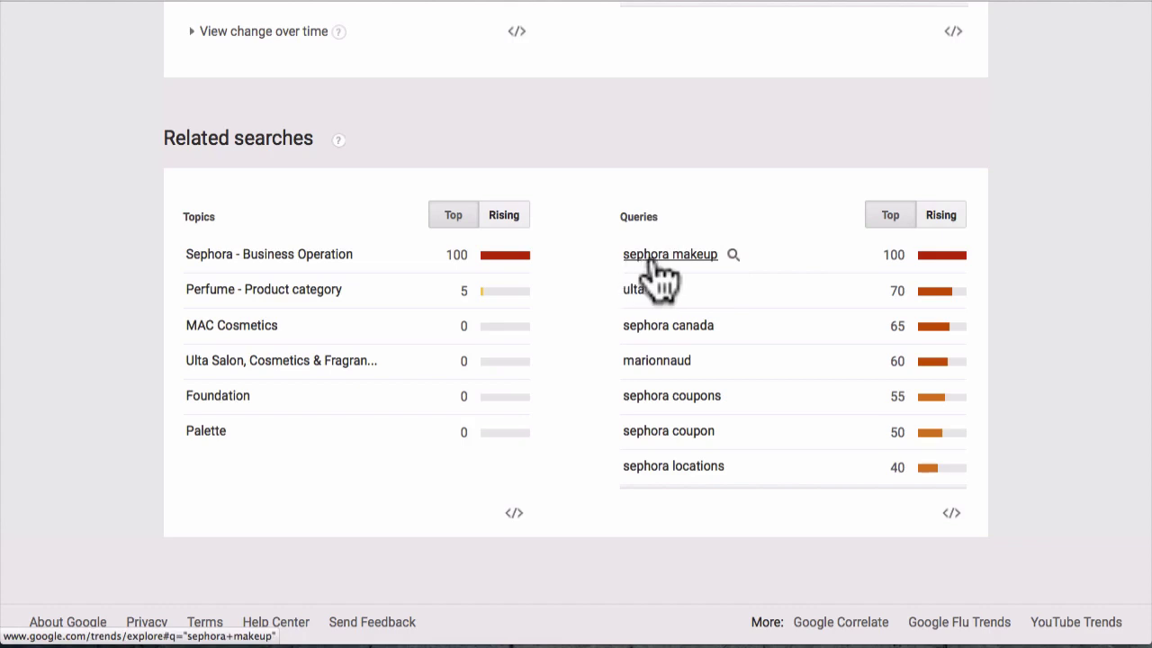
{"action": "scroll", "coordinate": [674, 270], "scroll_direction": "down", "scroll_amount": 1}
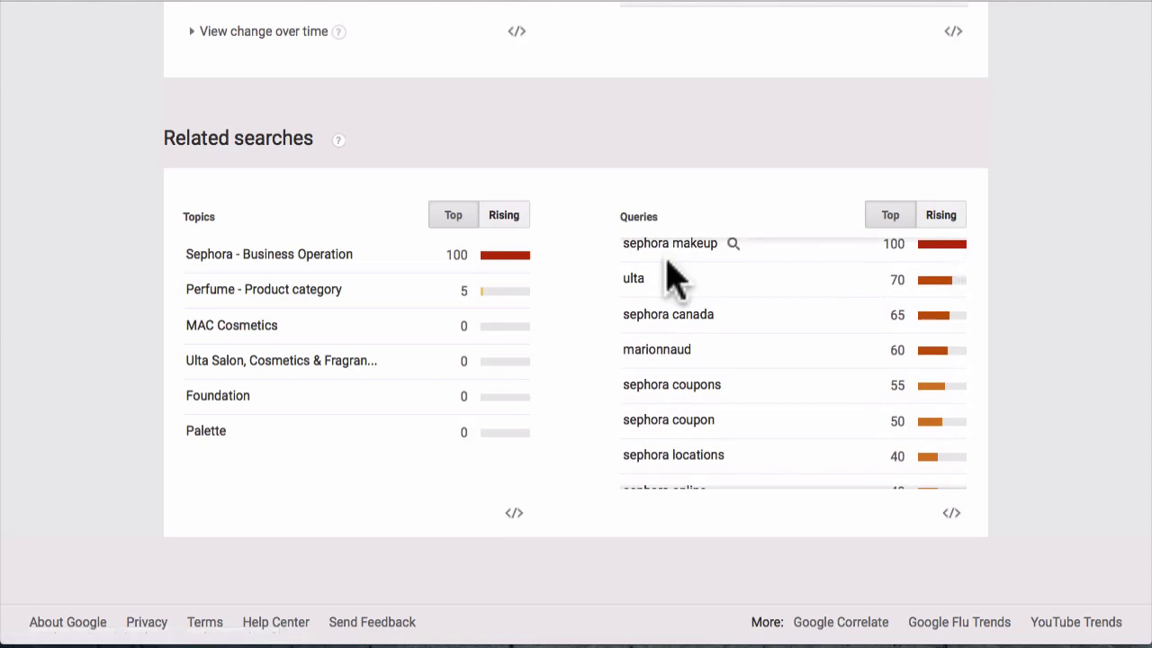
{"action": "scroll", "coordinate": [677, 280], "scroll_direction": "down", "scroll_amount": 1}
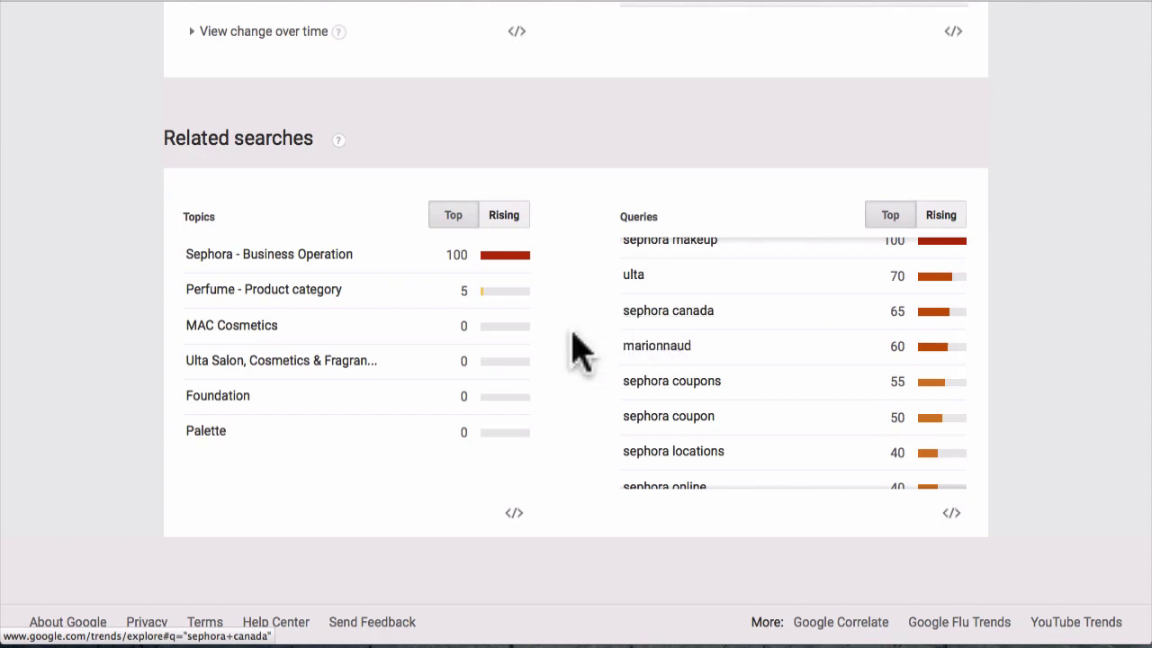
{"action": "scroll", "coordinate": [655, 306], "scroll_direction": "down", "scroll_amount": 1}
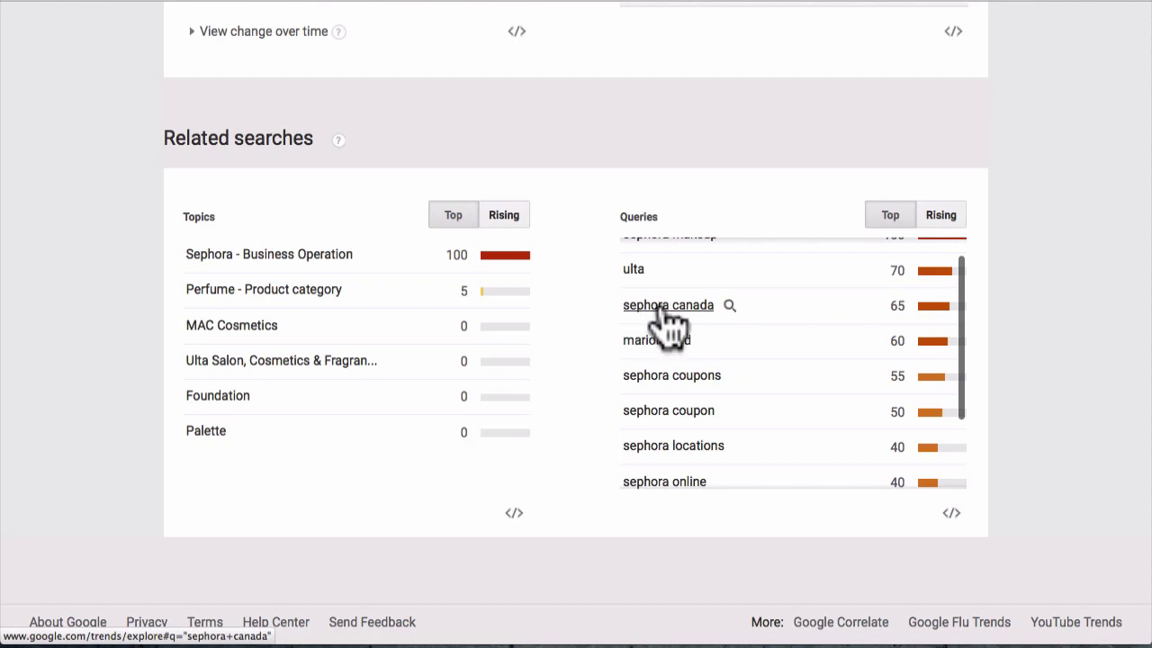
{"action": "scroll", "coordinate": [688, 319], "scroll_direction": "down", "scroll_amount": 2}
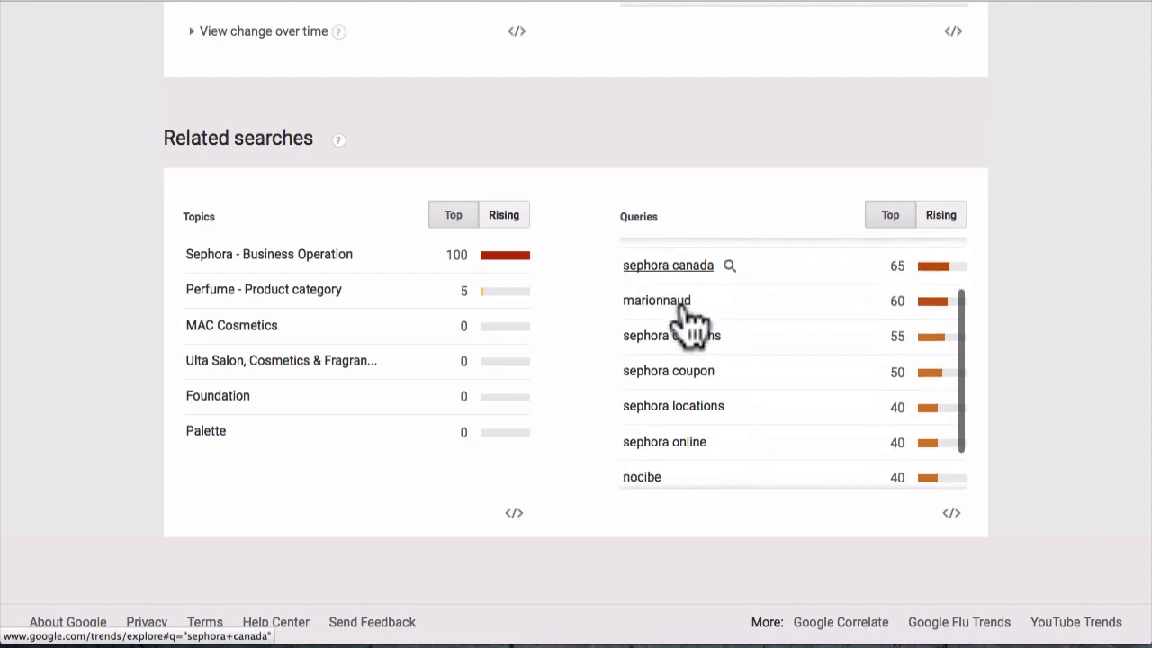
{"action": "scroll", "coordinate": [685, 310], "scroll_direction": "down", "scroll_amount": 1}
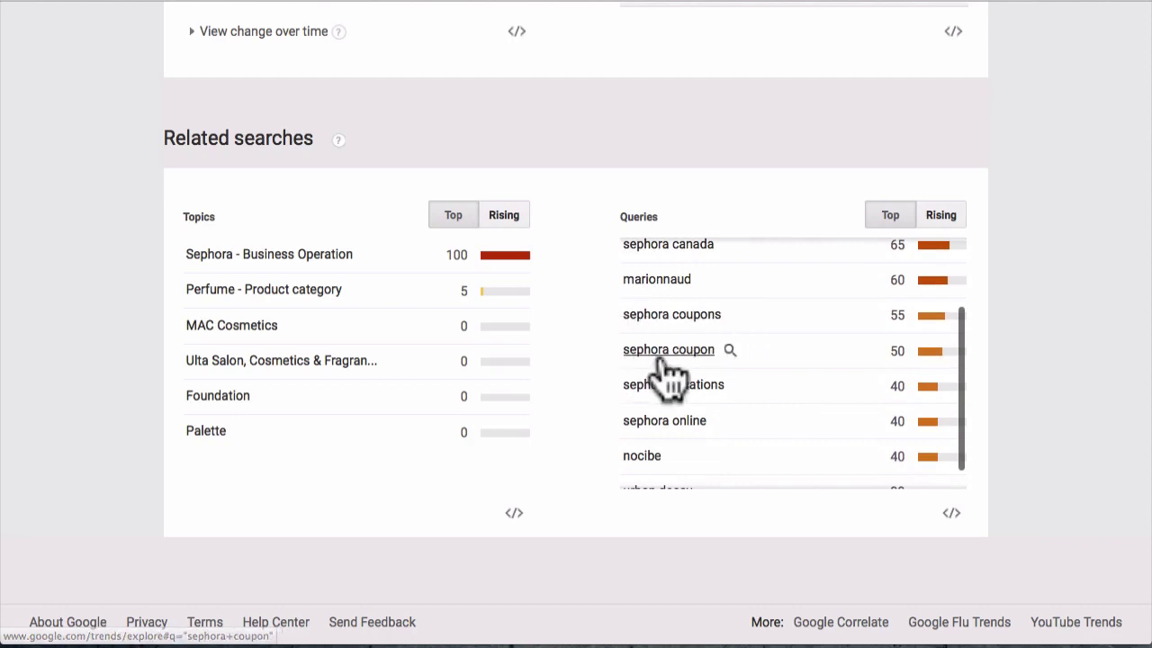
{"action": "scroll", "coordinate": [707, 364], "scroll_direction": "down", "scroll_amount": 1}
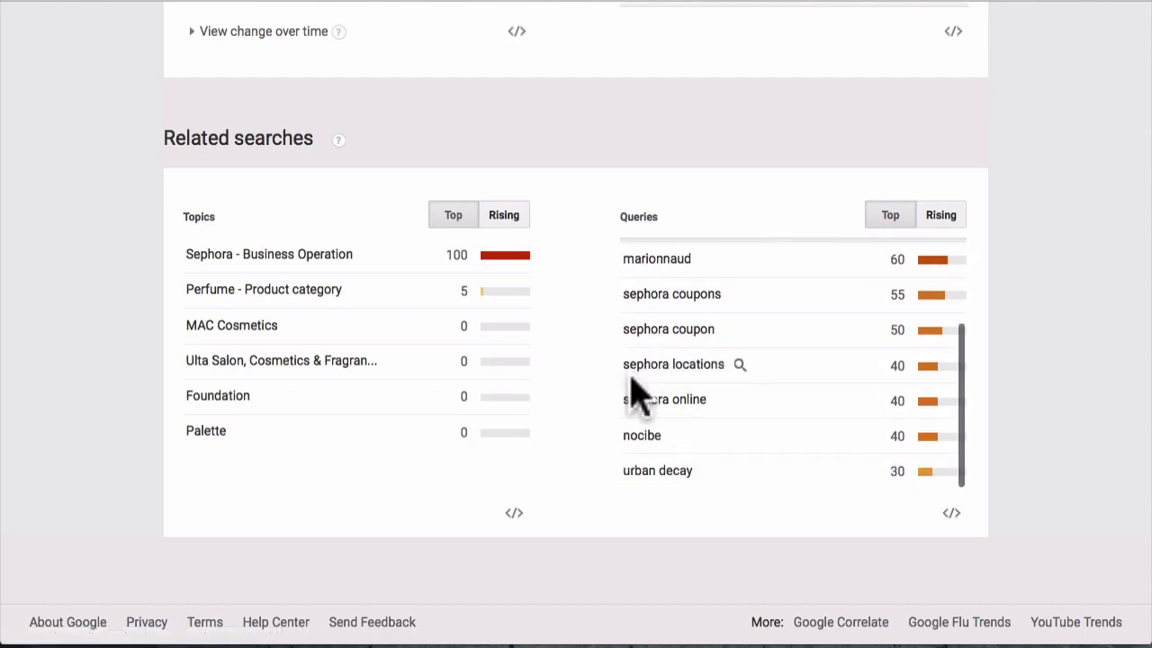
{"action": "scroll", "coordinate": [719, 351], "scroll_direction": "up", "scroll_amount": 5}
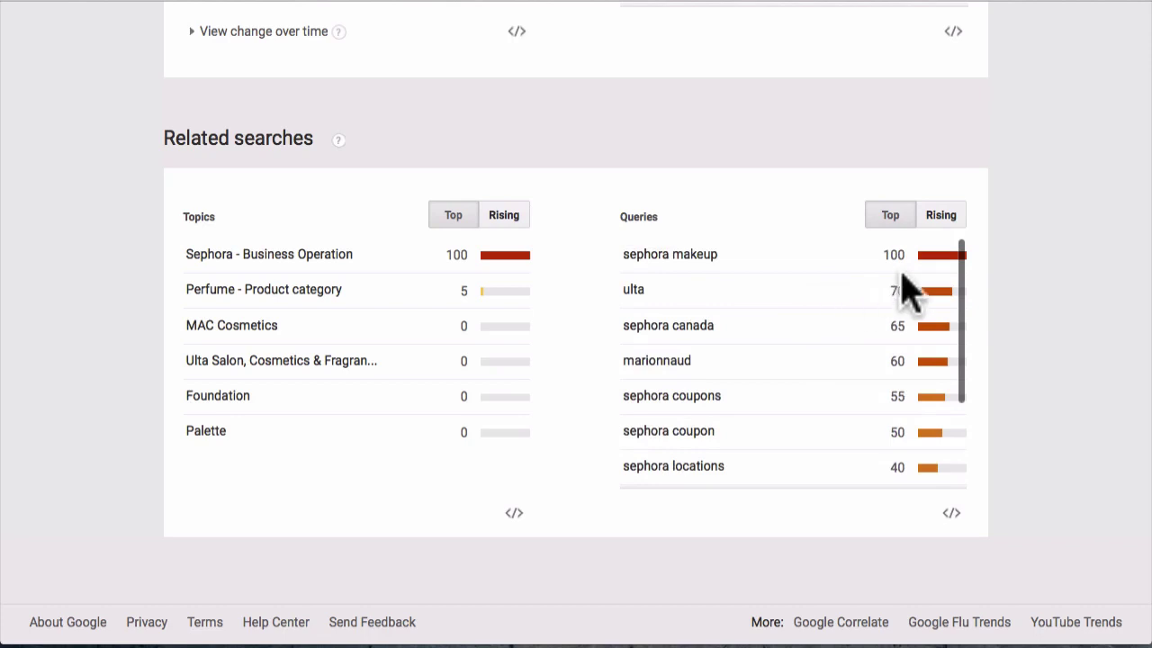
Switch the related queries for sephora to Rising and examine the whole list for growing search topics
{"action": "left_click", "coordinate": [941, 216]}
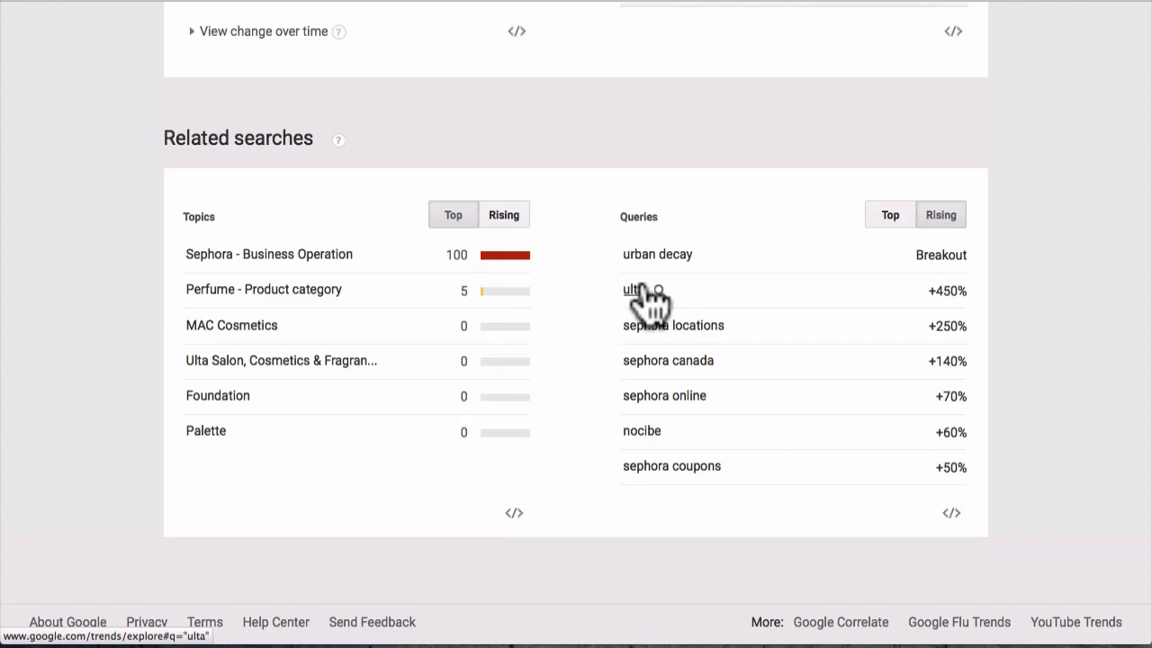
{"action": "scroll", "coordinate": [655, 270], "scroll_direction": "down", "scroll_amount": 1}
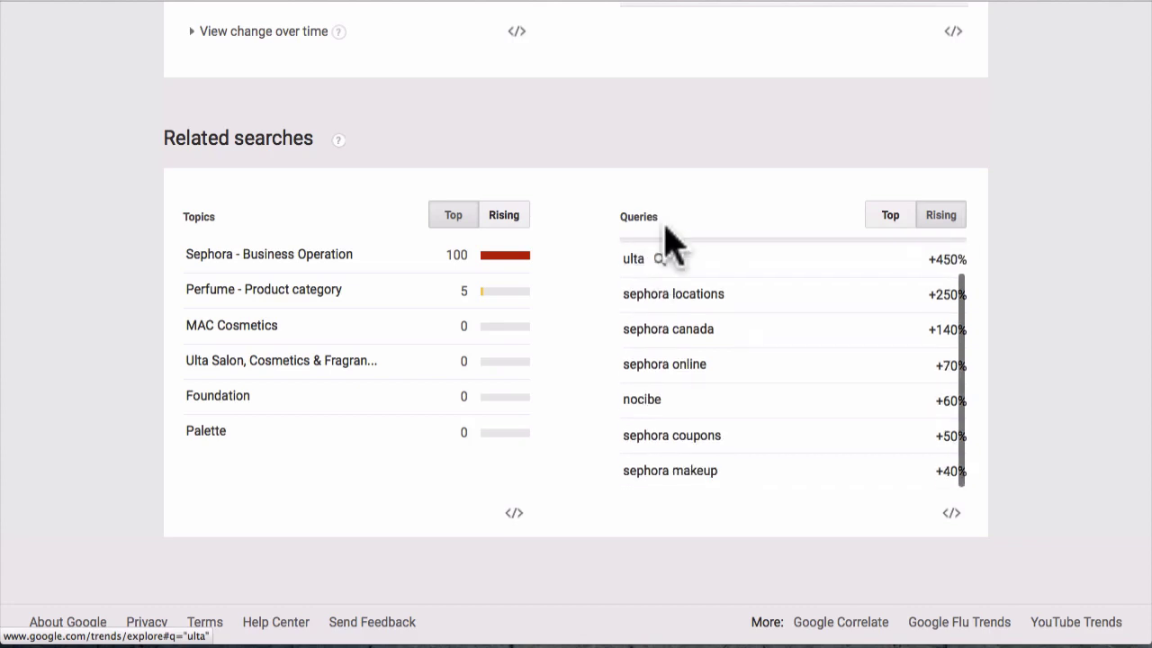
{"action": "scroll", "coordinate": [660, 257], "scroll_direction": "up", "scroll_amount": 1}
{"action": "scroll", "coordinate": [637, 360], "scroll_direction": "up", "scroll_amount": 1}
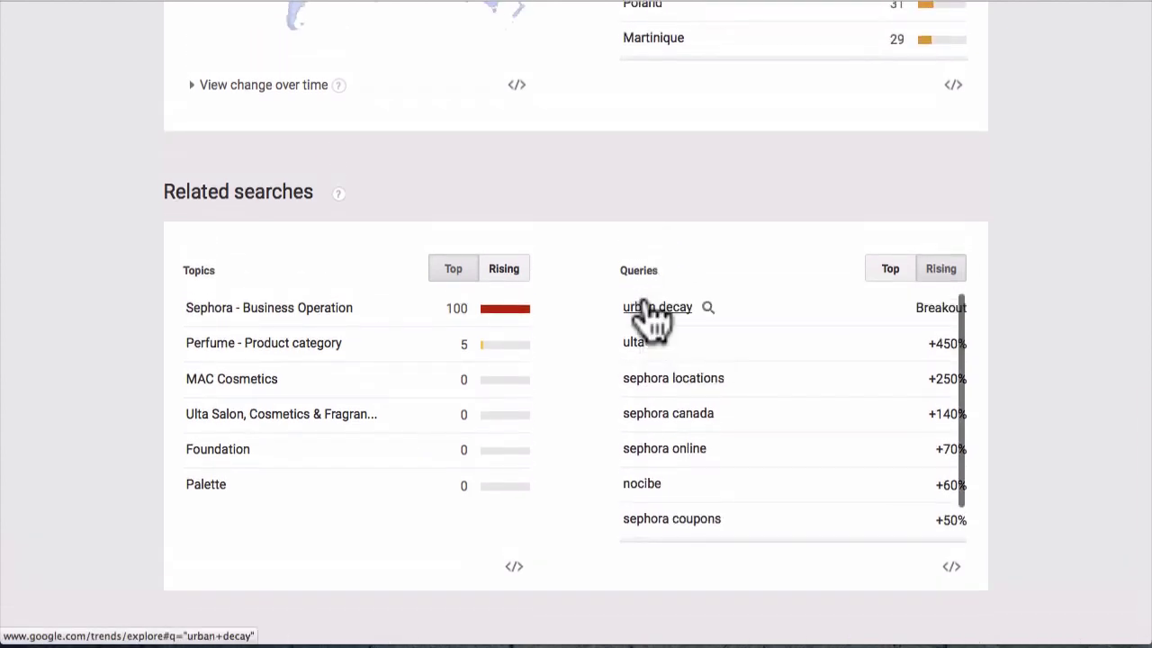
{"action": "scroll", "coordinate": [648, 315], "scroll_direction": "down", "scroll_amount": 1}
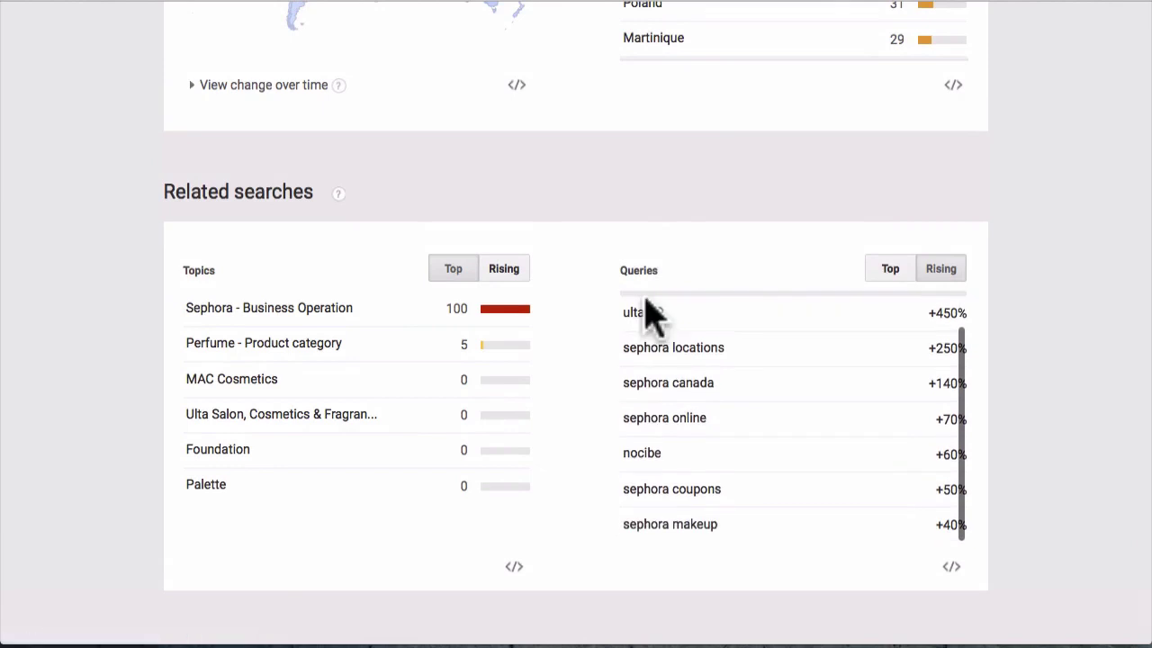
{"action": "scroll", "coordinate": [645, 490], "scroll_direction": "down", "scroll_amount": 1}
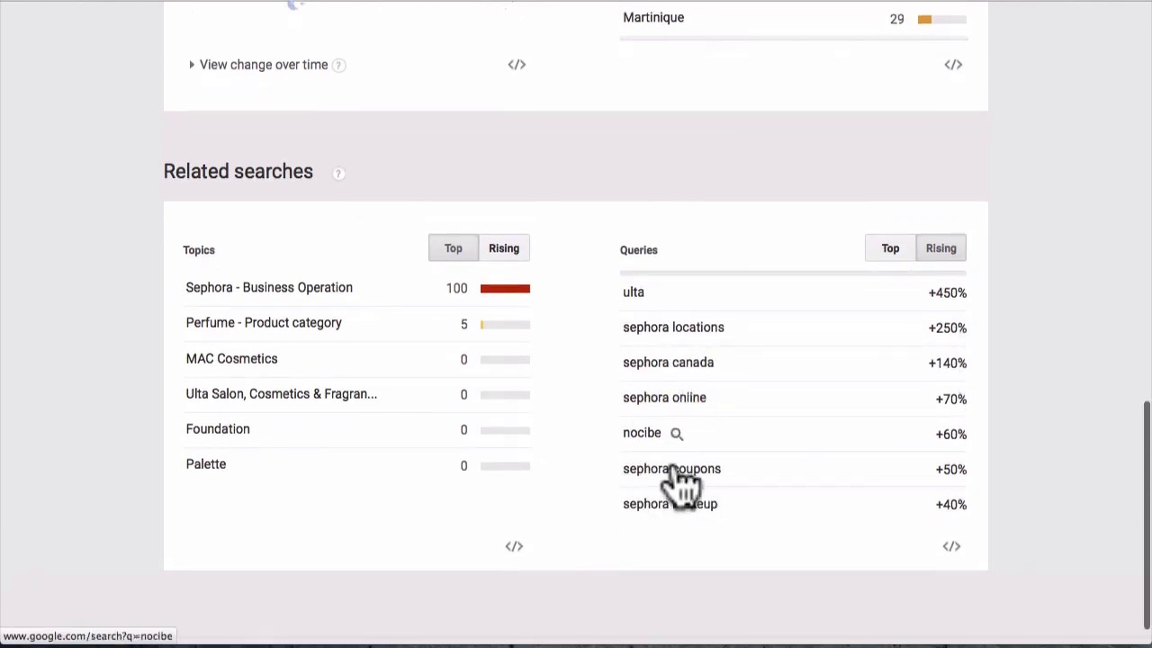
{"action": "scroll", "coordinate": [681, 486], "scroll_direction": "down", "scroll_amount": 1}
{"action": "scroll", "coordinate": [681, 488], "scroll_direction": "up", "scroll_amount": 4}
{"action": "scroll", "coordinate": [682, 483], "scroll_direction": "down", "scroll_amount": 3}
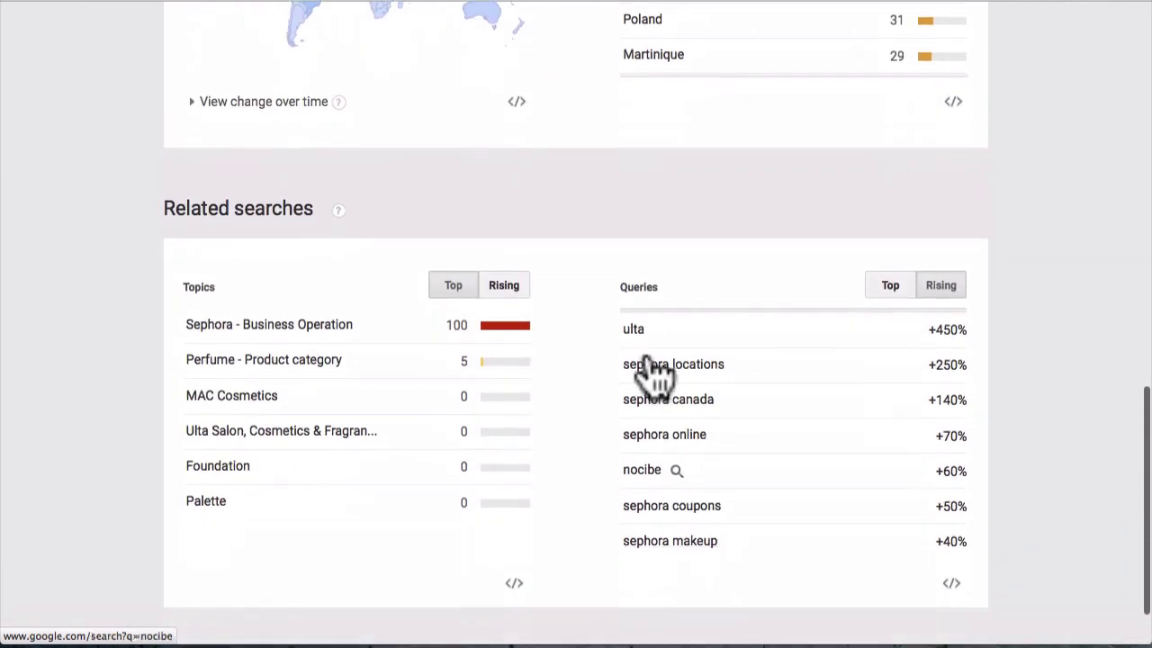
{"action": "scroll", "coordinate": [676, 486], "scroll_direction": "up", "scroll_amount": 2}
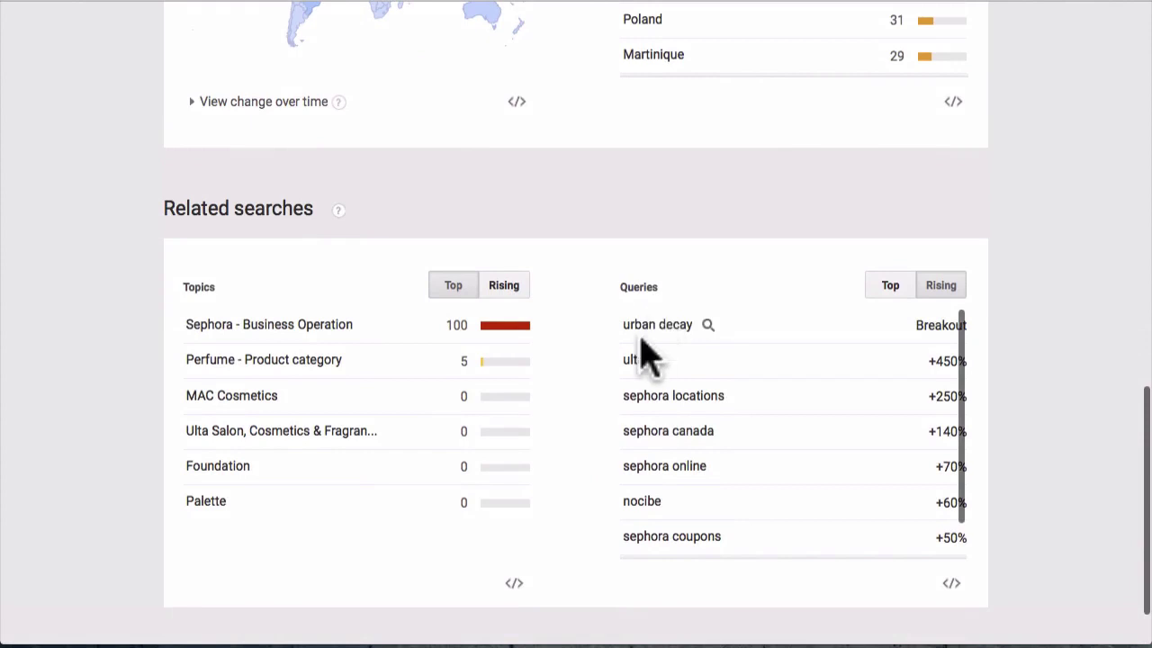
{"action": "scroll", "coordinate": [681, 430], "scroll_direction": "down", "scroll_amount": 2}
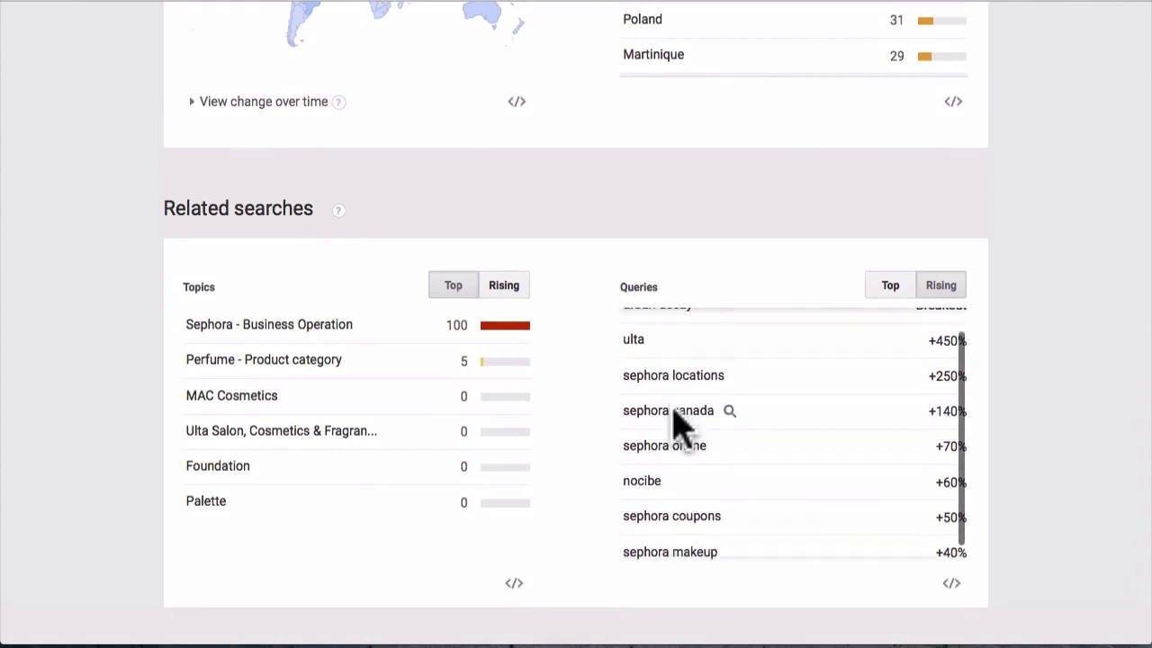